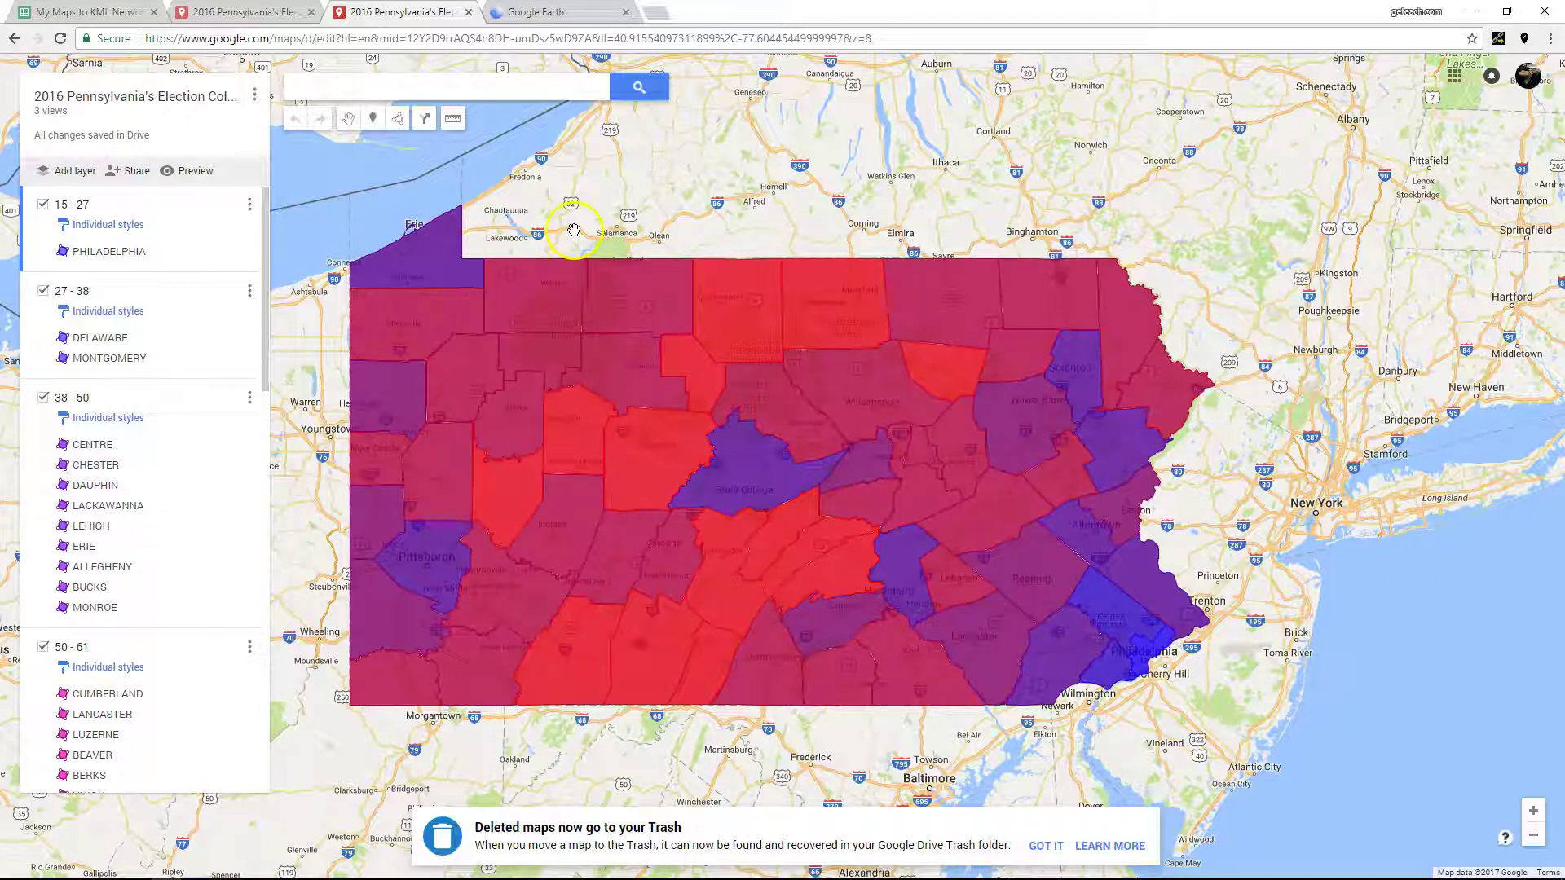
- Switch to the 'My Maps to KML Network Link Sheet' spreadsheet tab
{"action": "key", "text": "ctrl+1"}
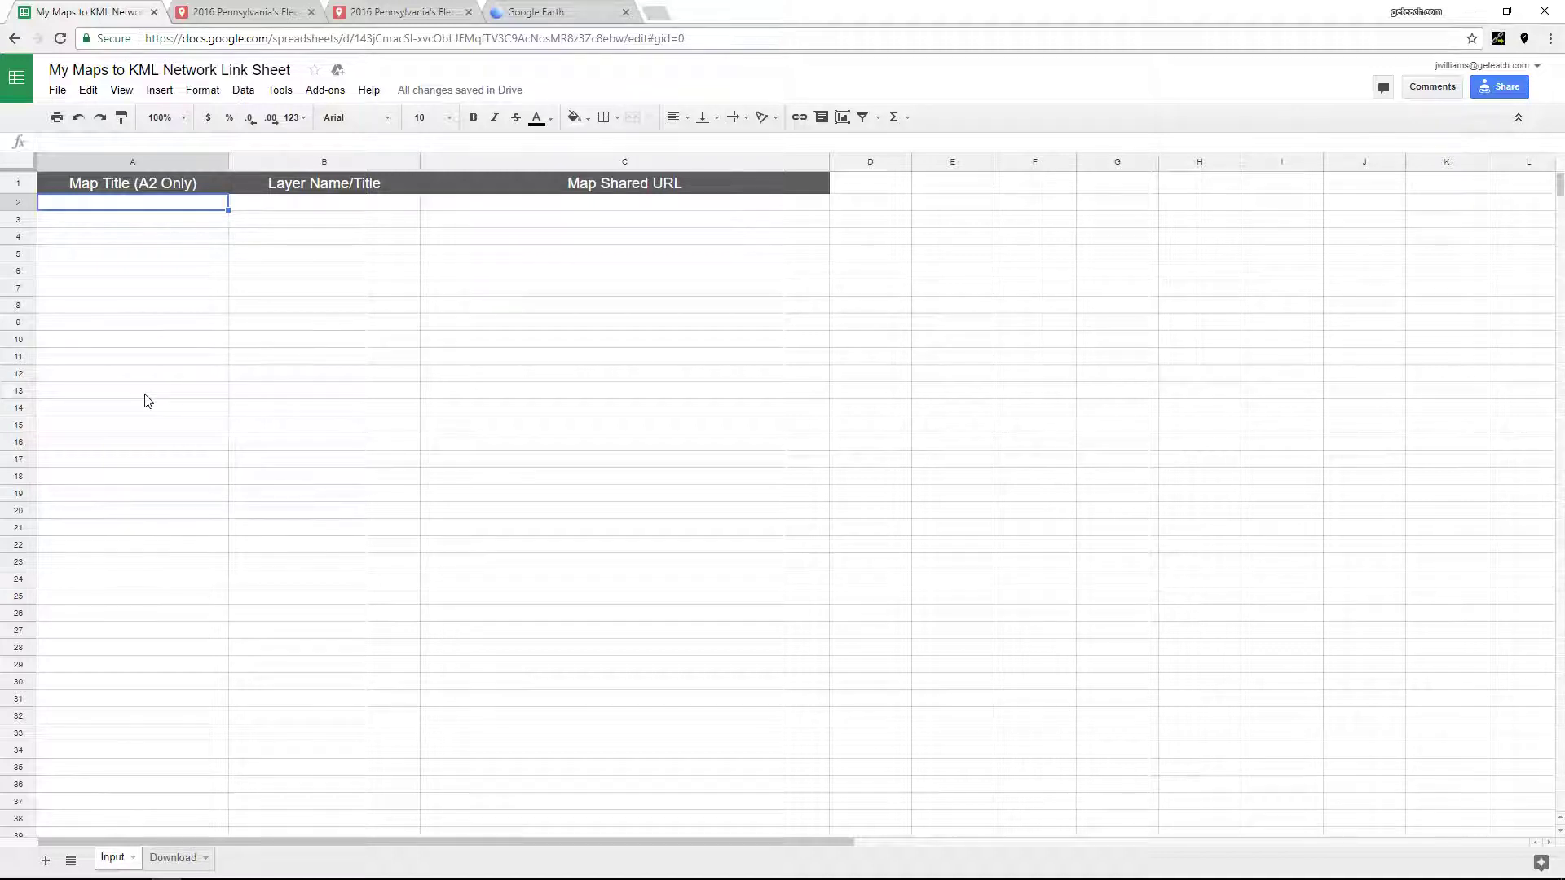
- Enter 'Penn Election 2016' as the map title in cell A2
{"action": "left_click", "coordinate": [75, 142]}
{"action": "type", "text": "Electio"}
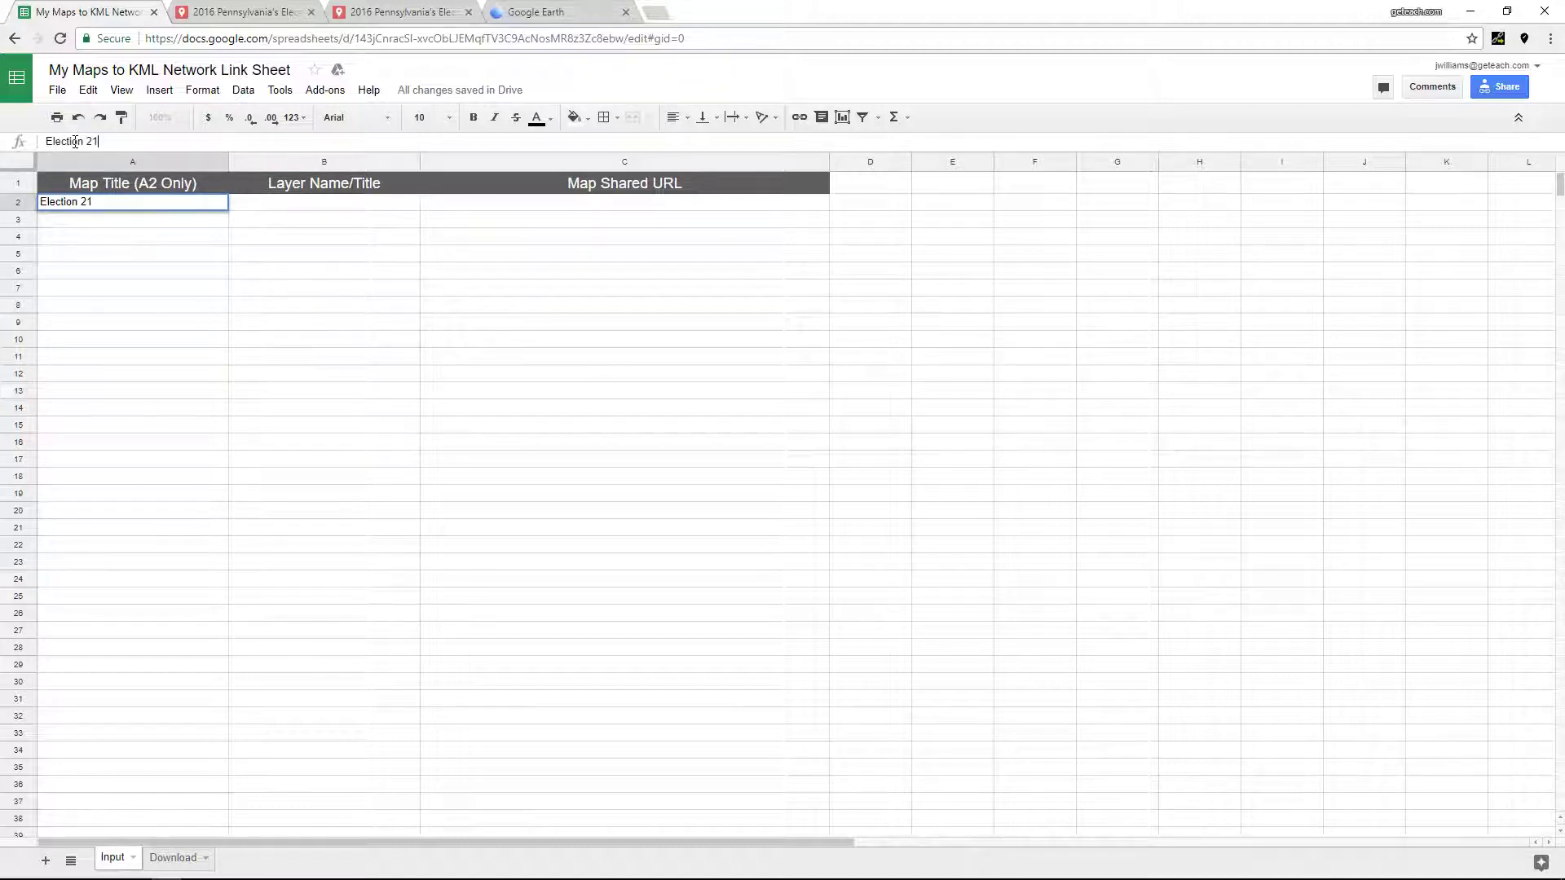
{"action": "type", "text": "n 201"}
{"action": "type", "text": "Penn"}
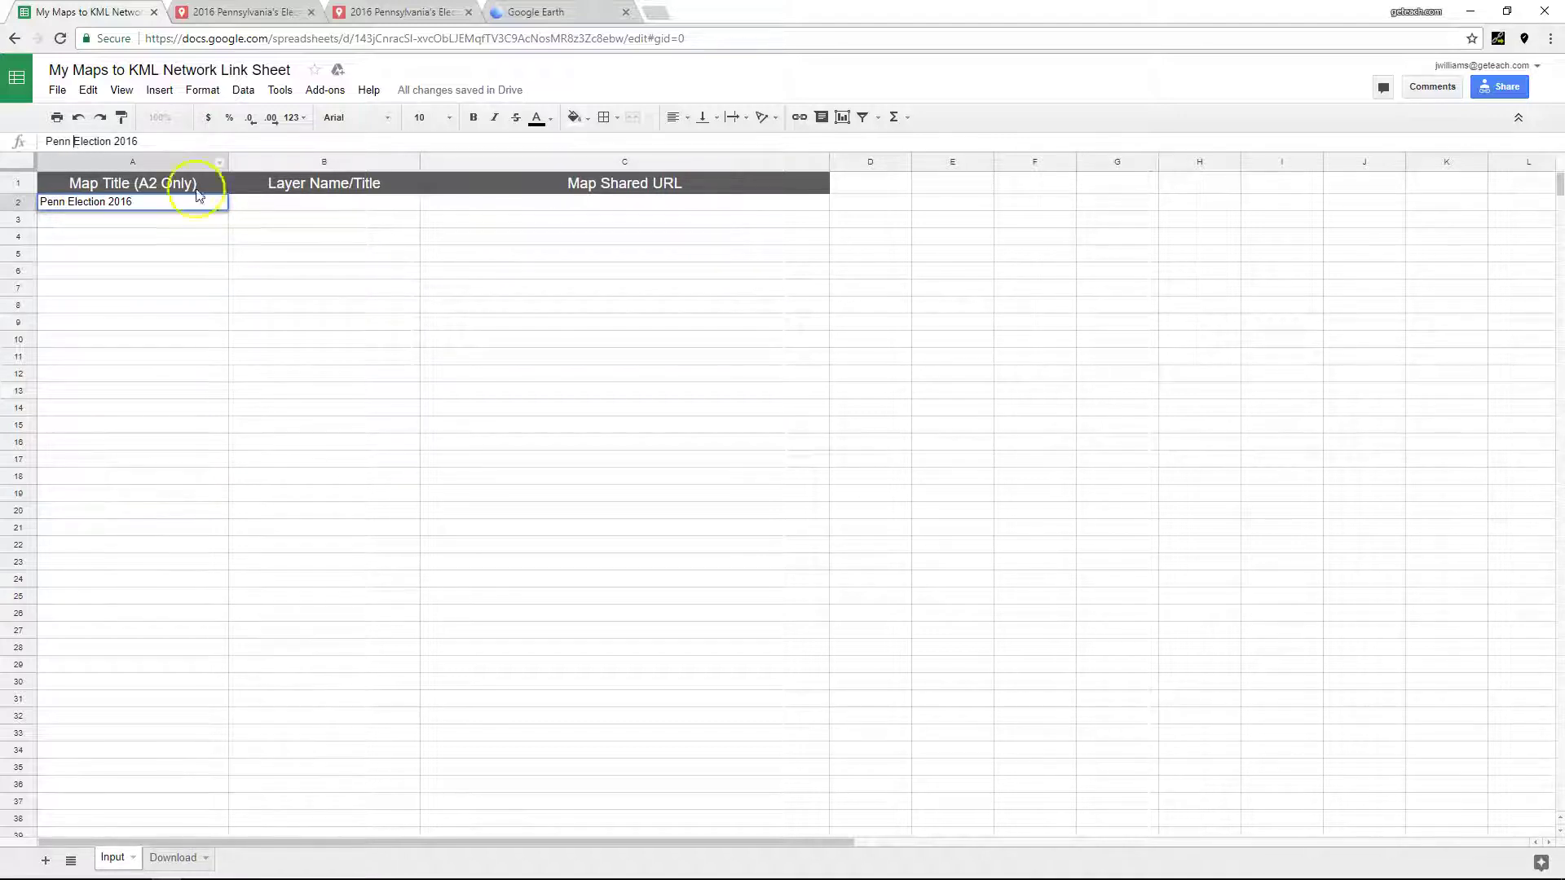
{"action": "left_click", "coordinate": [295, 203]}
- Compare the solid red/blue and colour-range election maps, then go back to the spreadsheet
{"action": "left_click", "coordinate": [273, 11]}
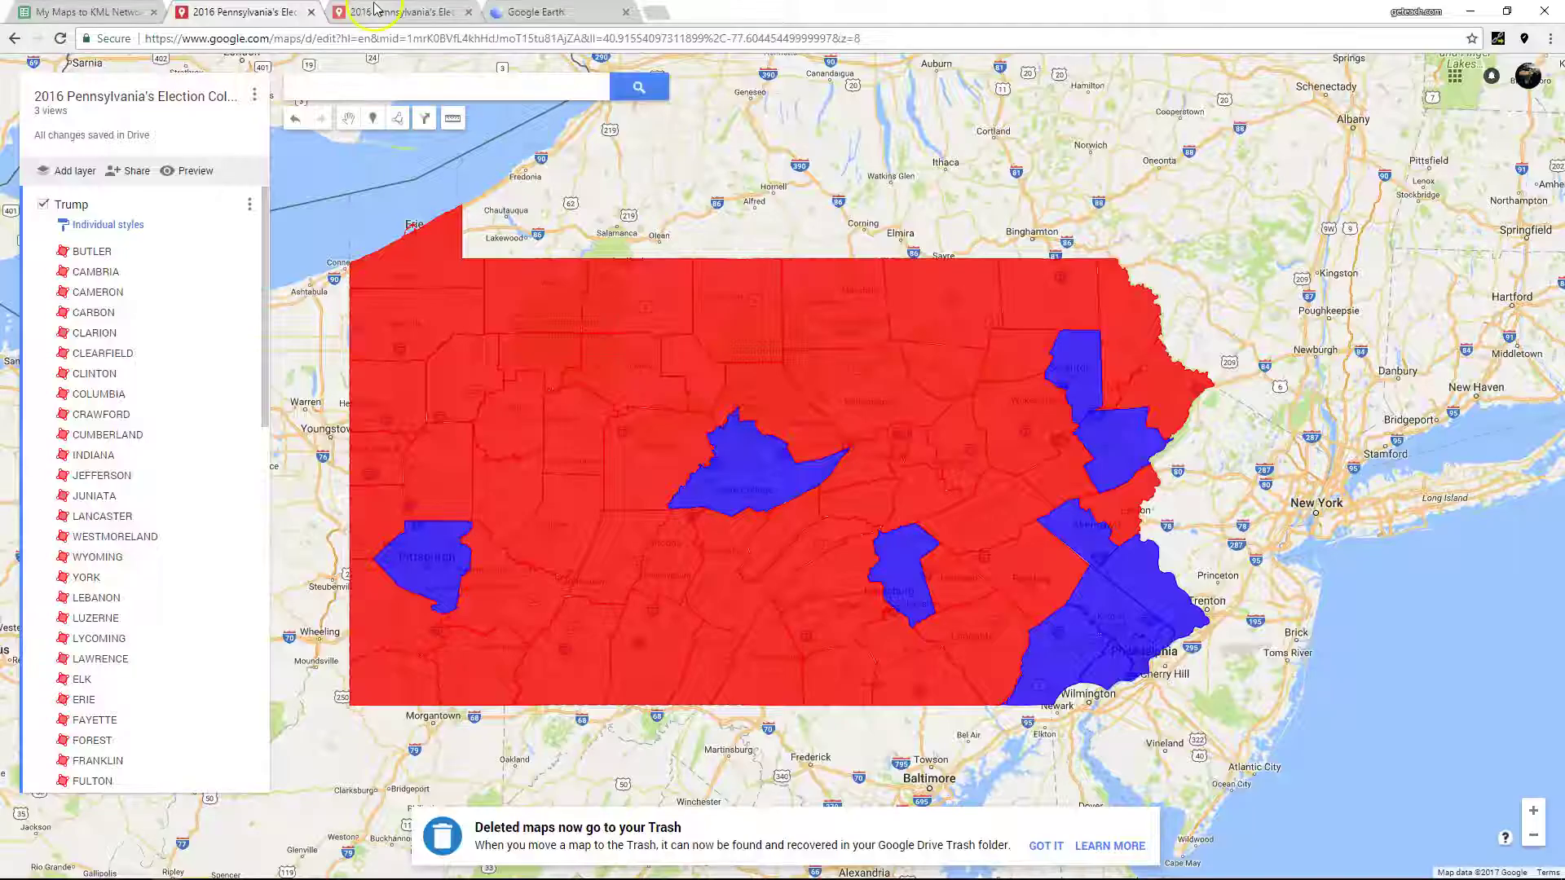
{"action": "left_click", "coordinate": [377, 11]}
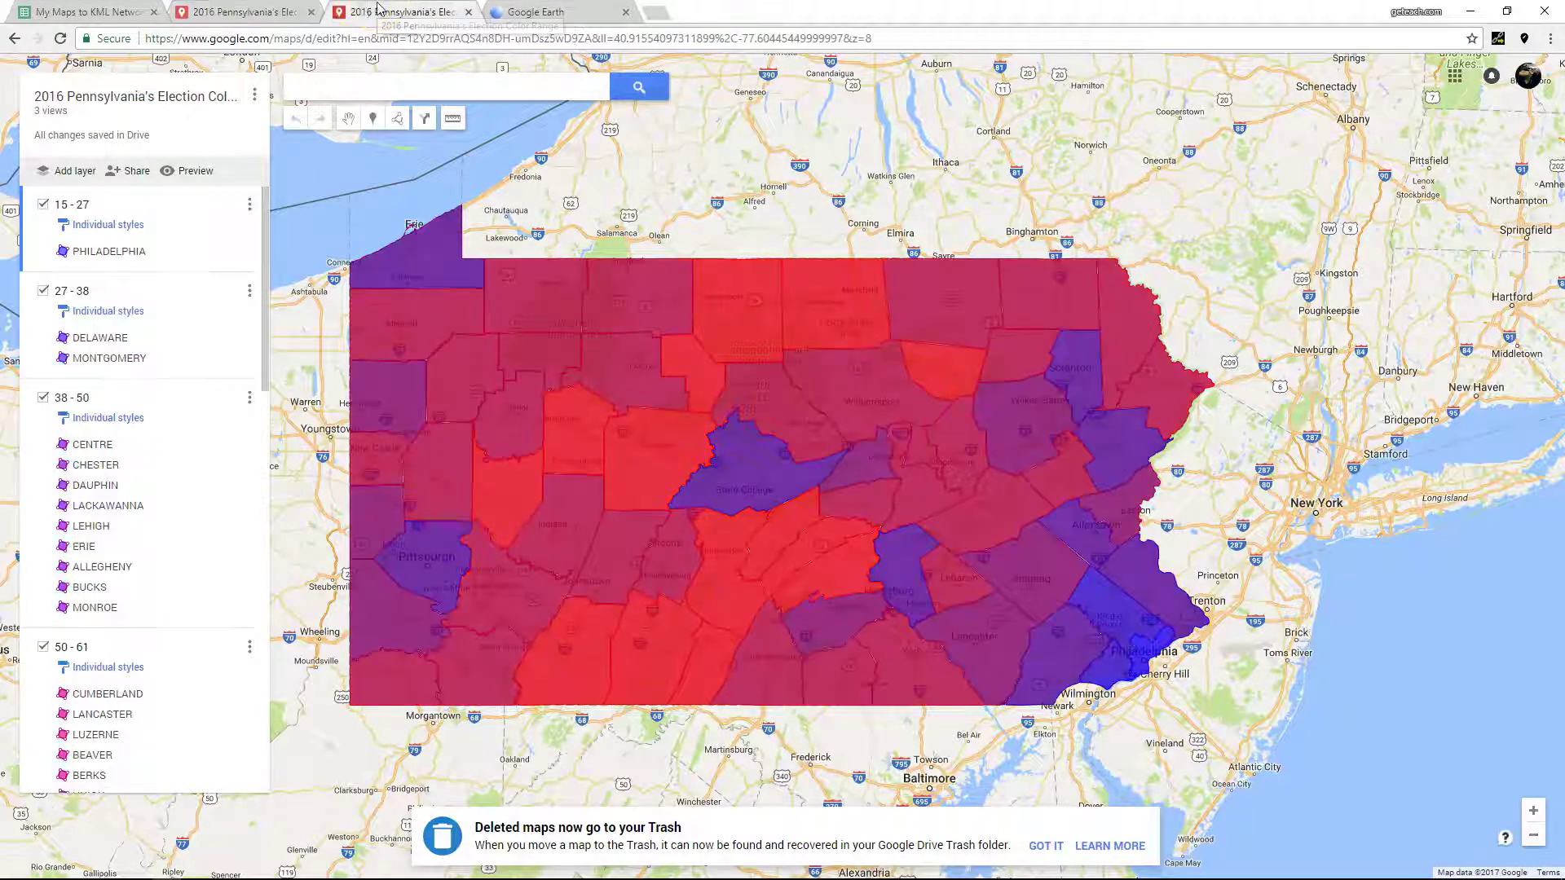
{"action": "left_click", "coordinate": [261, 17]}
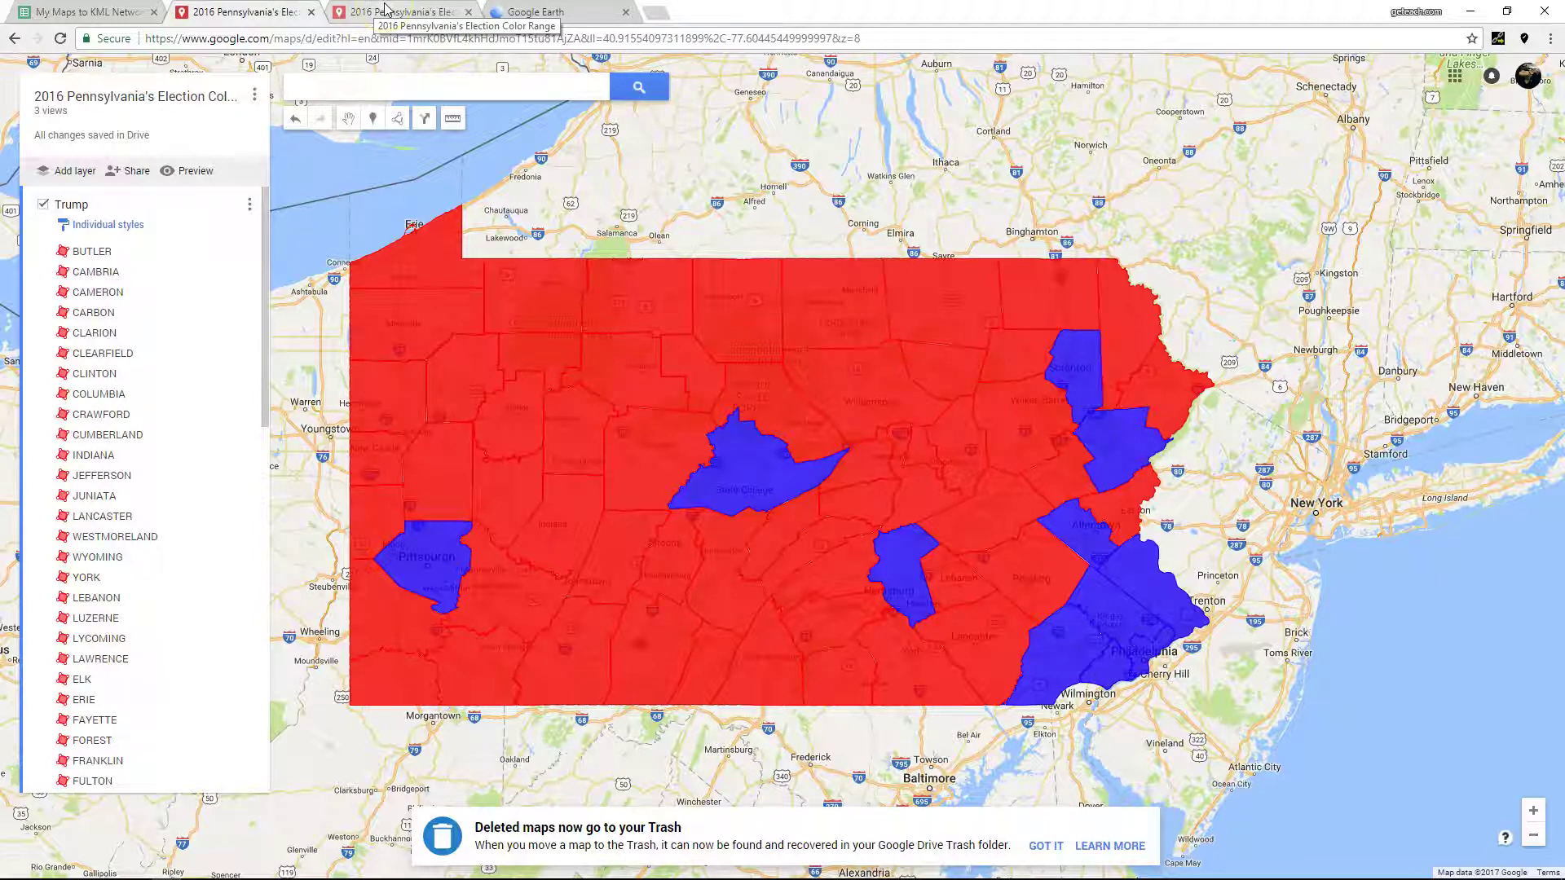
{"action": "left_click", "coordinate": [385, 9]}
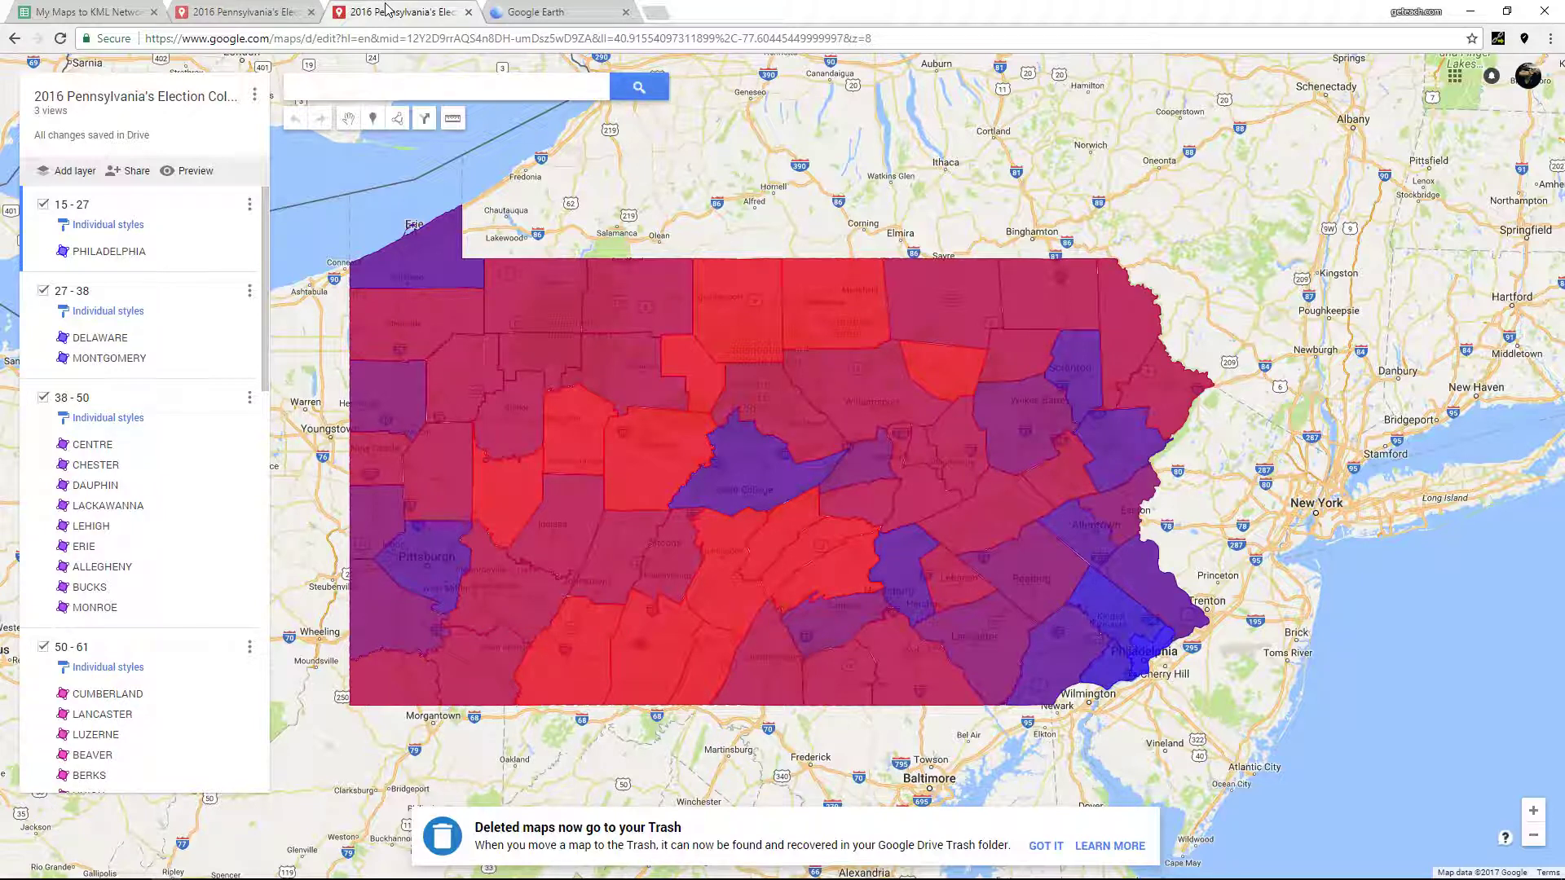
{"action": "left_click", "coordinate": [238, 12]}
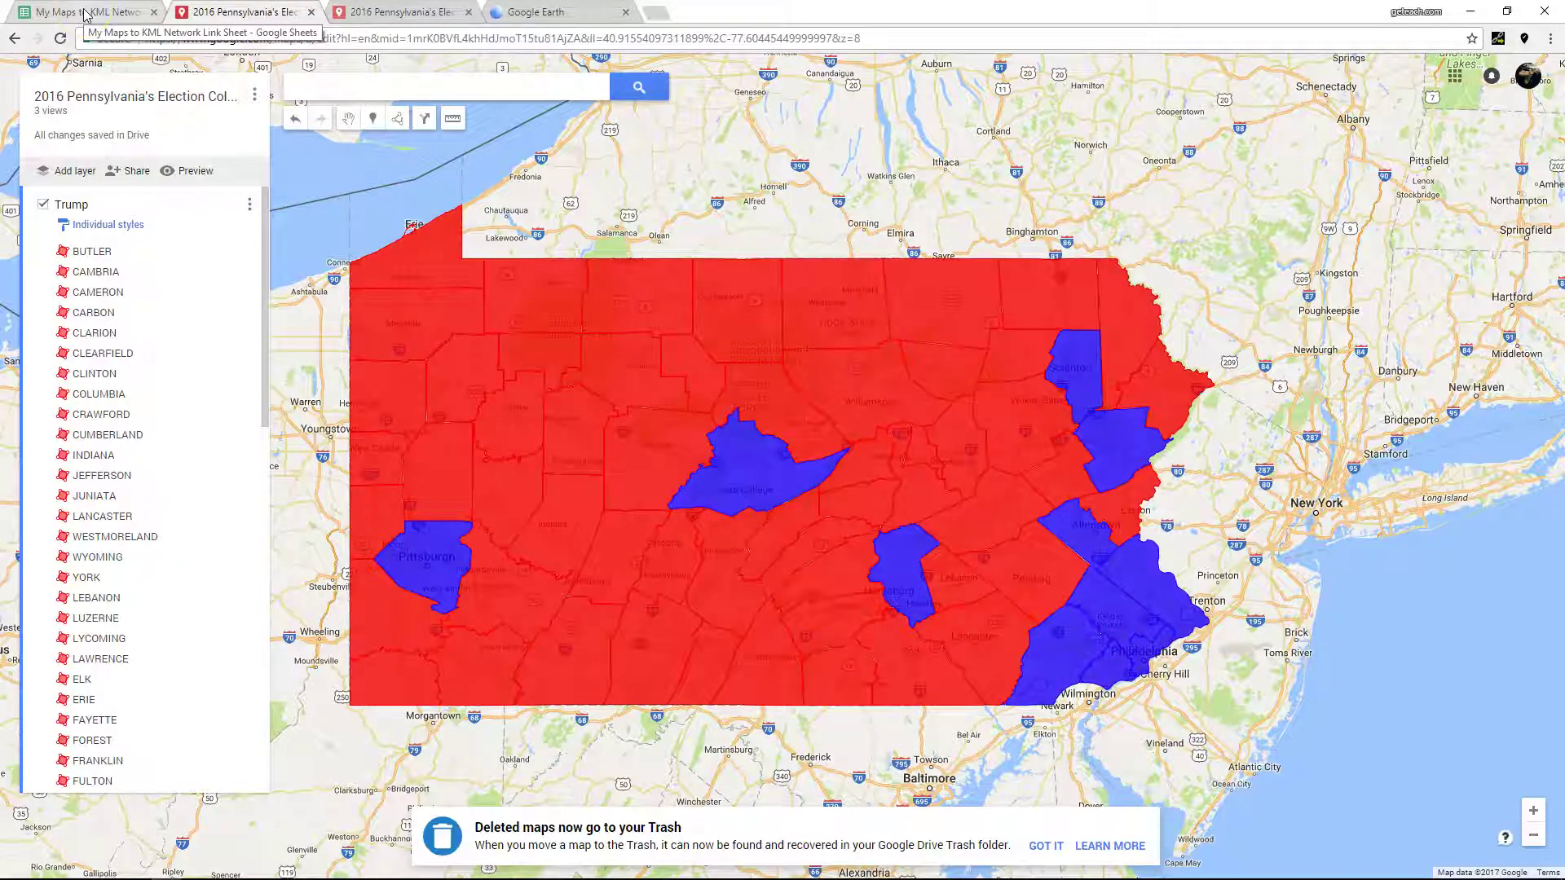
{"action": "left_click", "coordinate": [84, 13]}
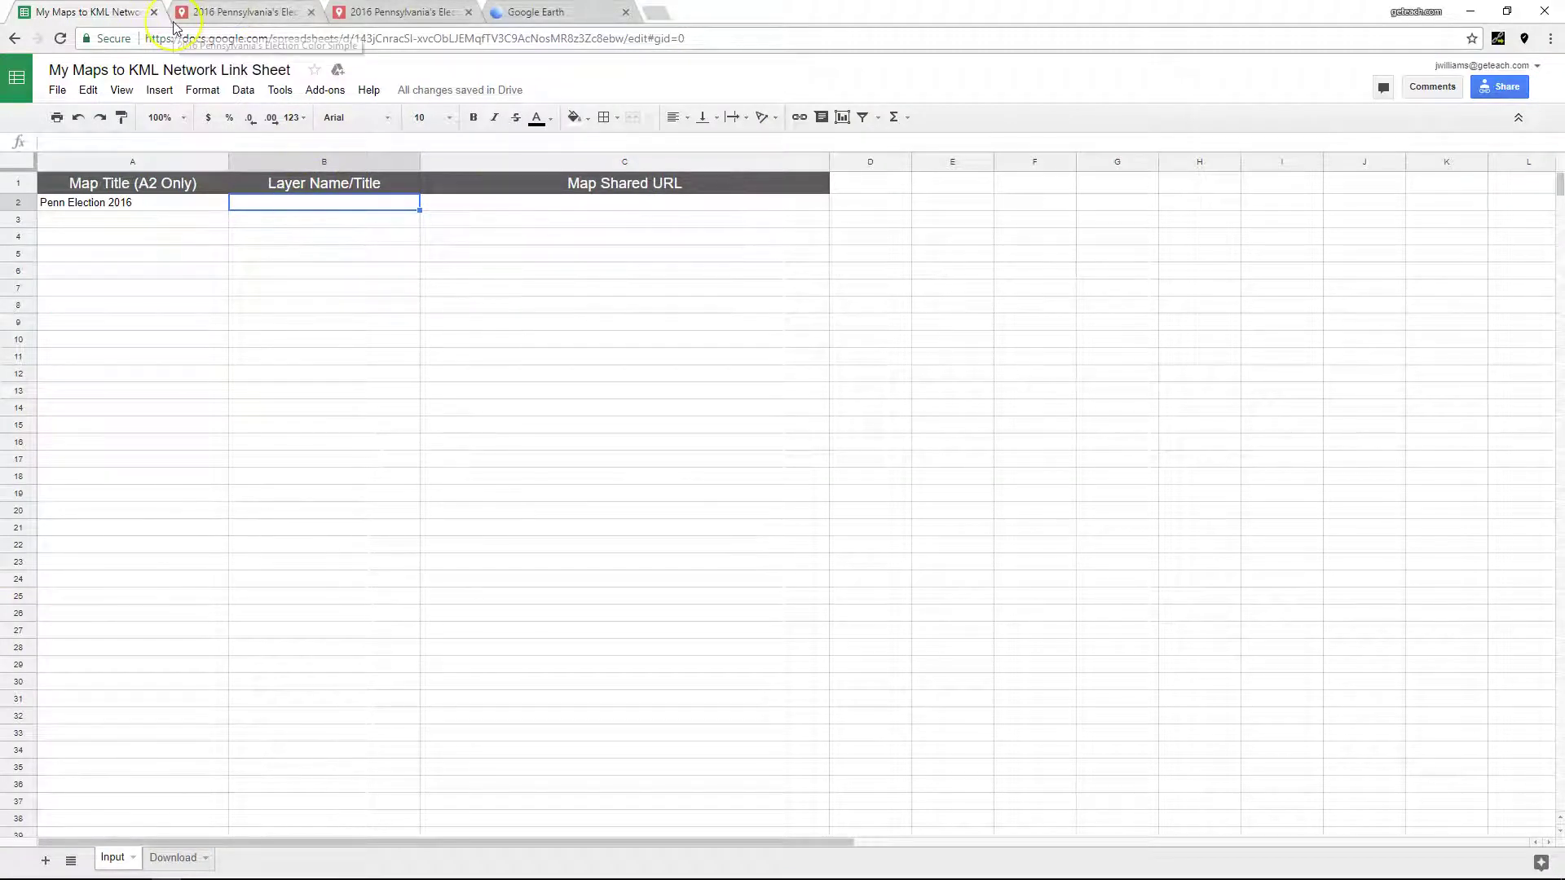
- Enter layer names 'Simple Color' in B2 and 'Color Range' in B3
{"action": "type", "text": "Simple "}
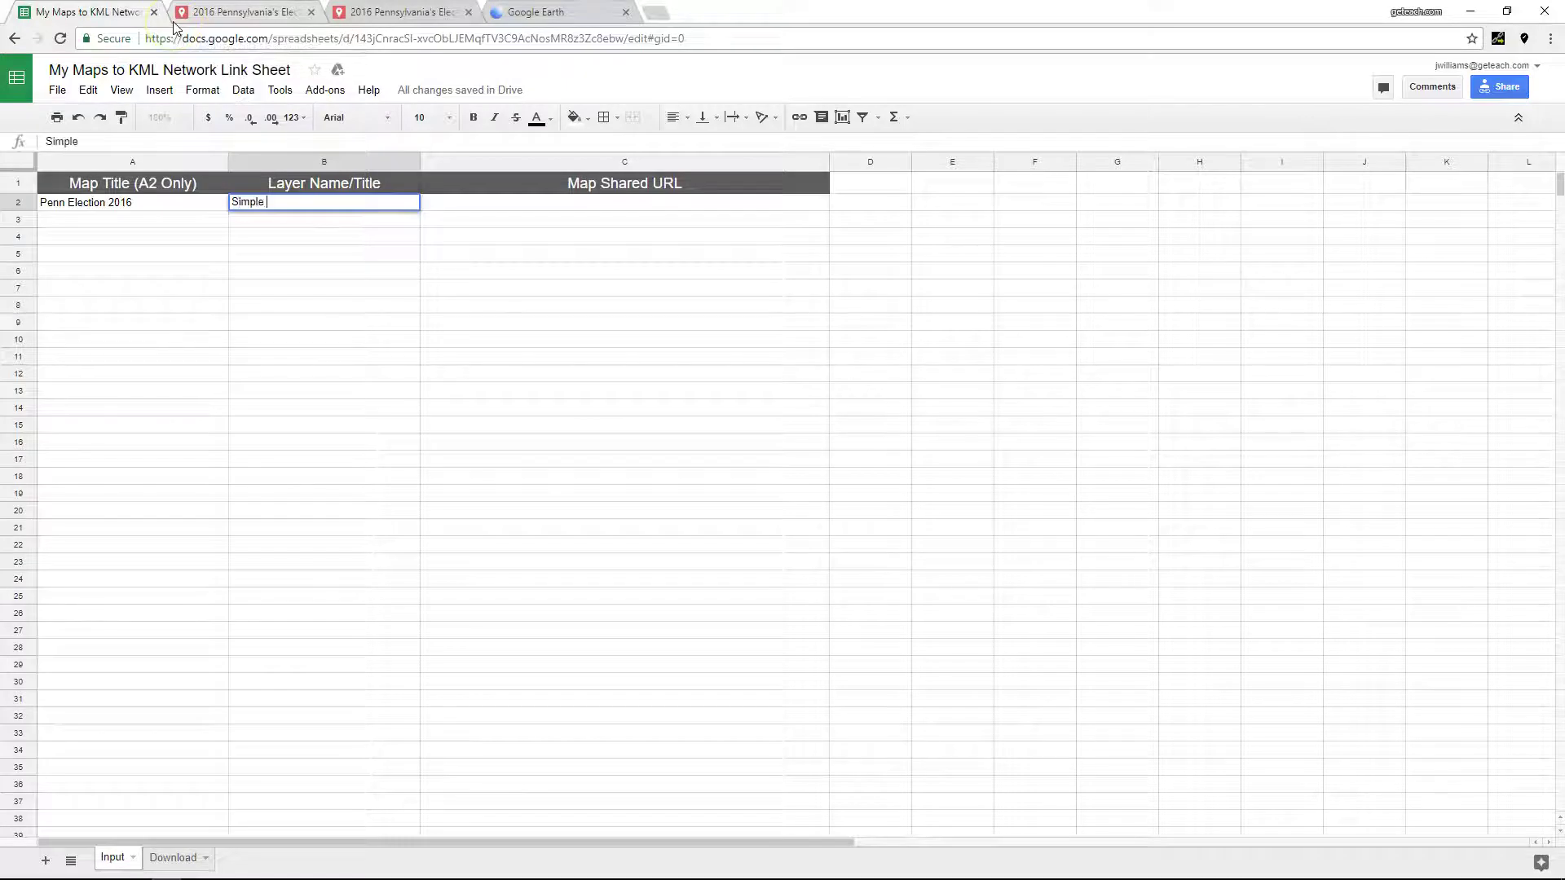
{"action": "type", "text": "Color"}
{"action": "key", "text": "Return"}
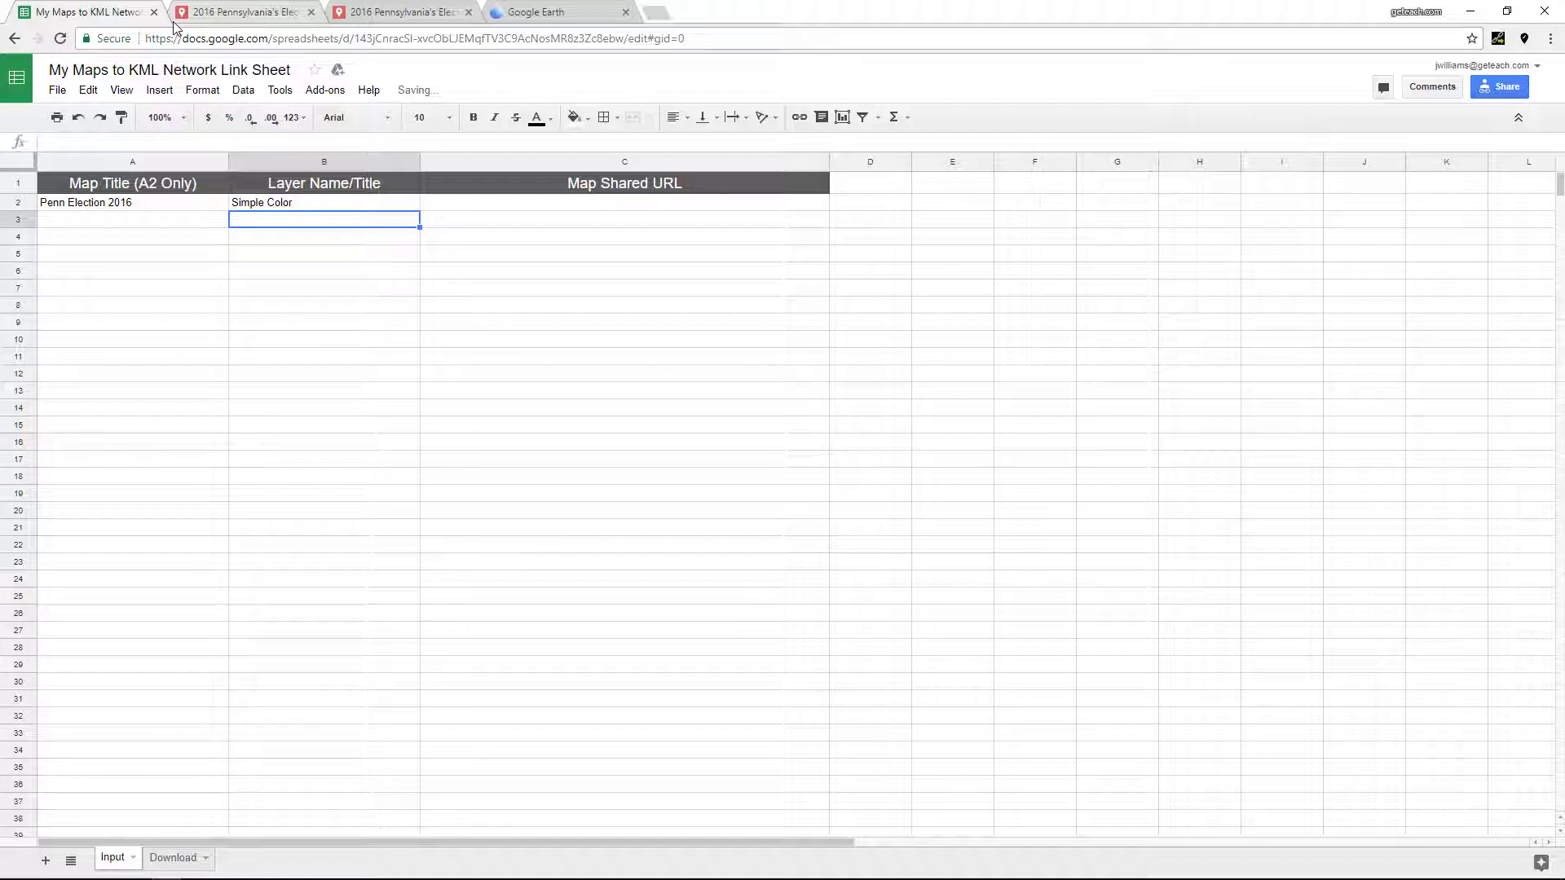
{"action": "type", "text": "Coloa"}
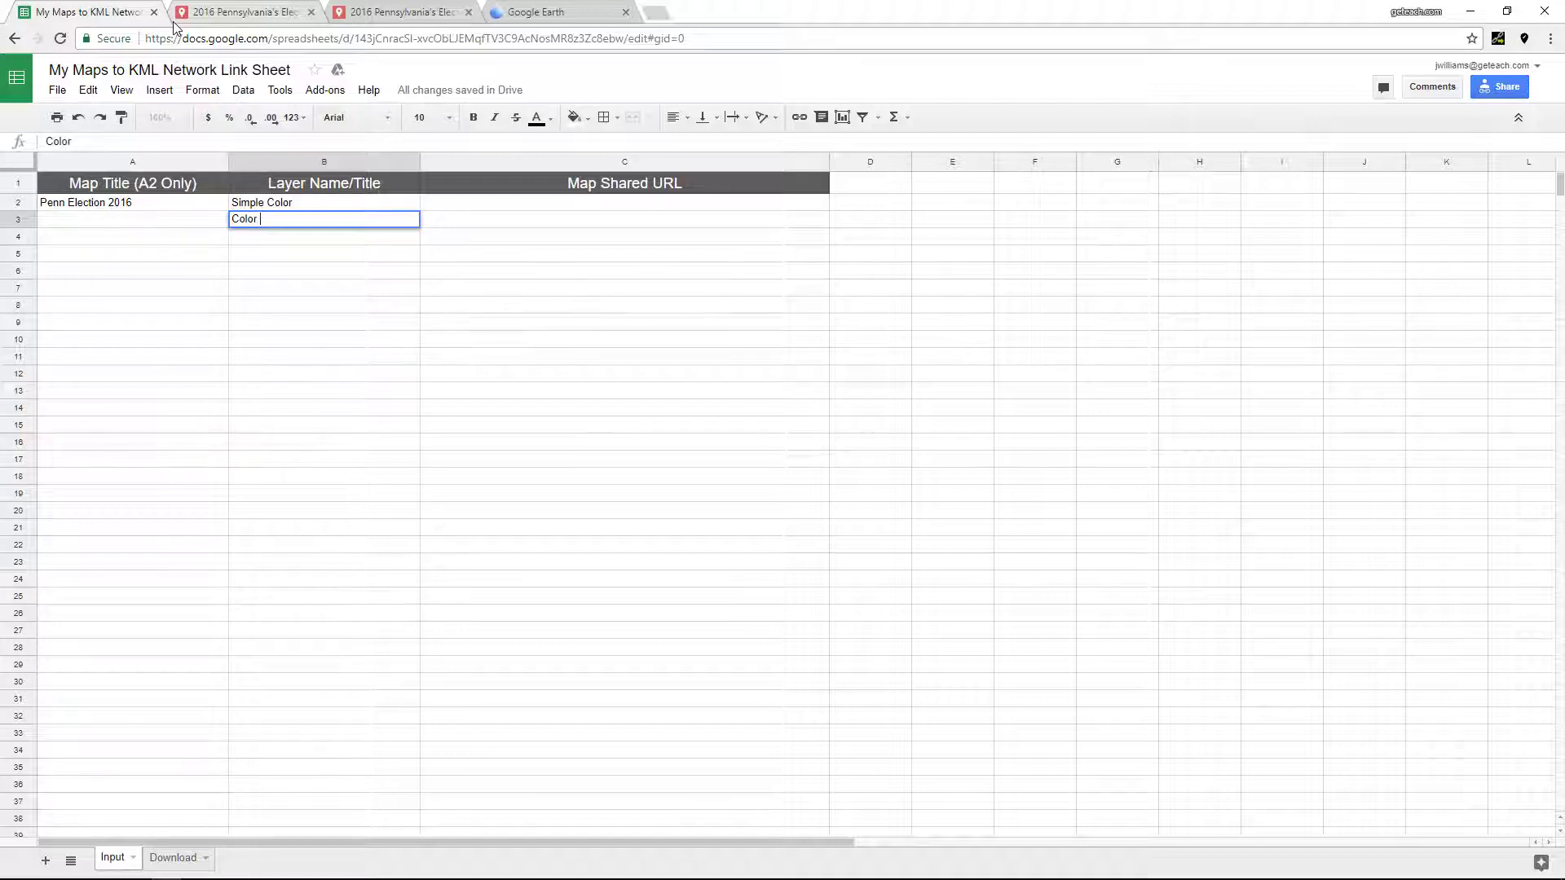
{"action": "type", "text": " Range"}
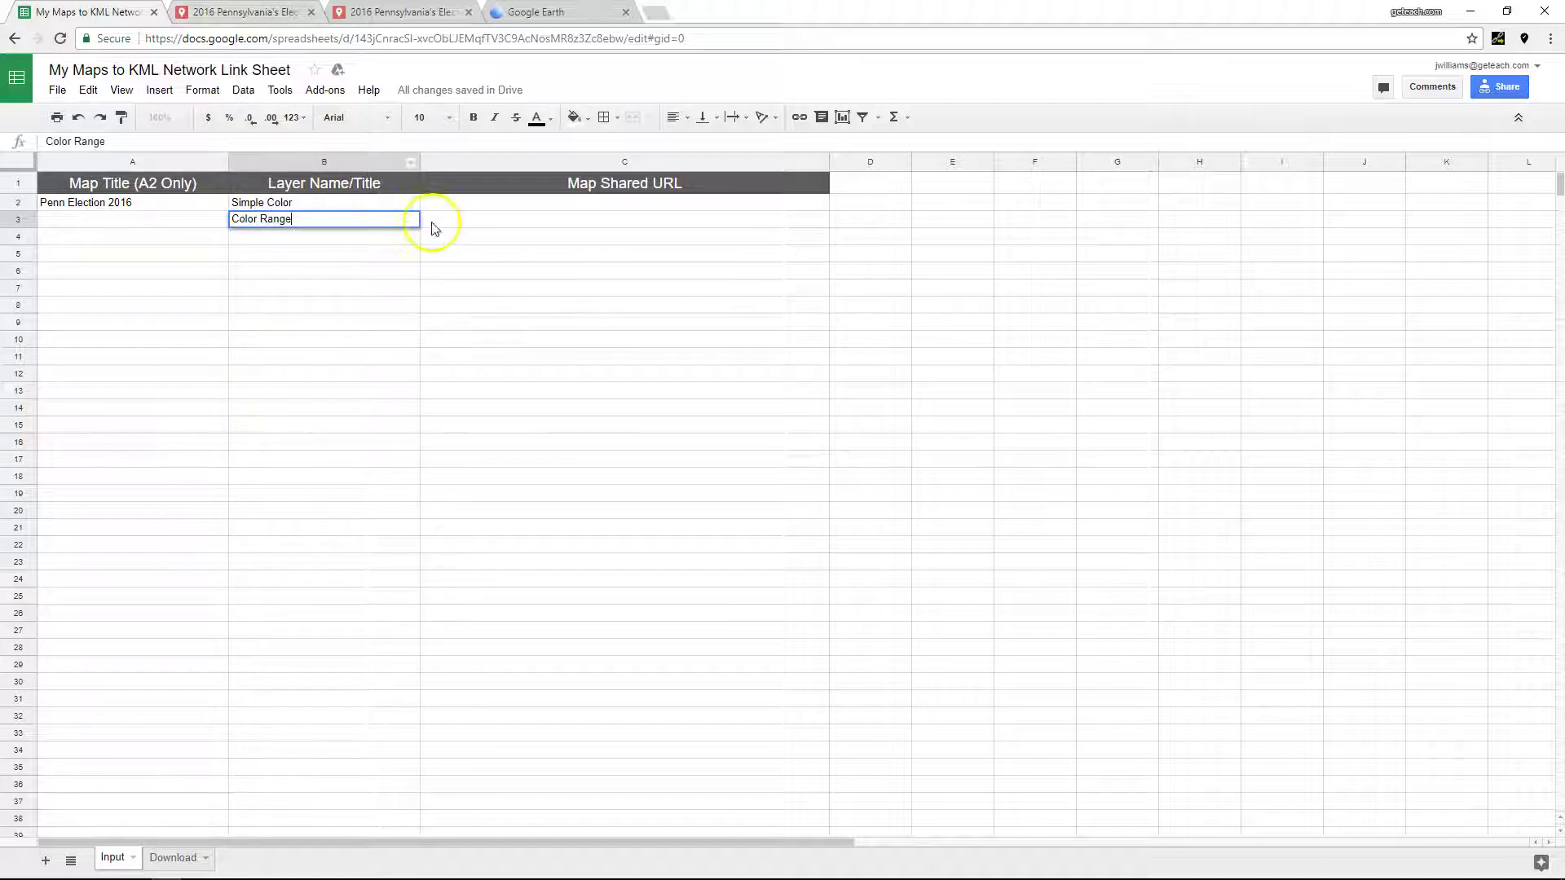
{"action": "left_click", "coordinate": [477, 205]}
- Paste the red/blue map's shared link into cell C2
{"action": "left_click", "coordinate": [489, 215]}
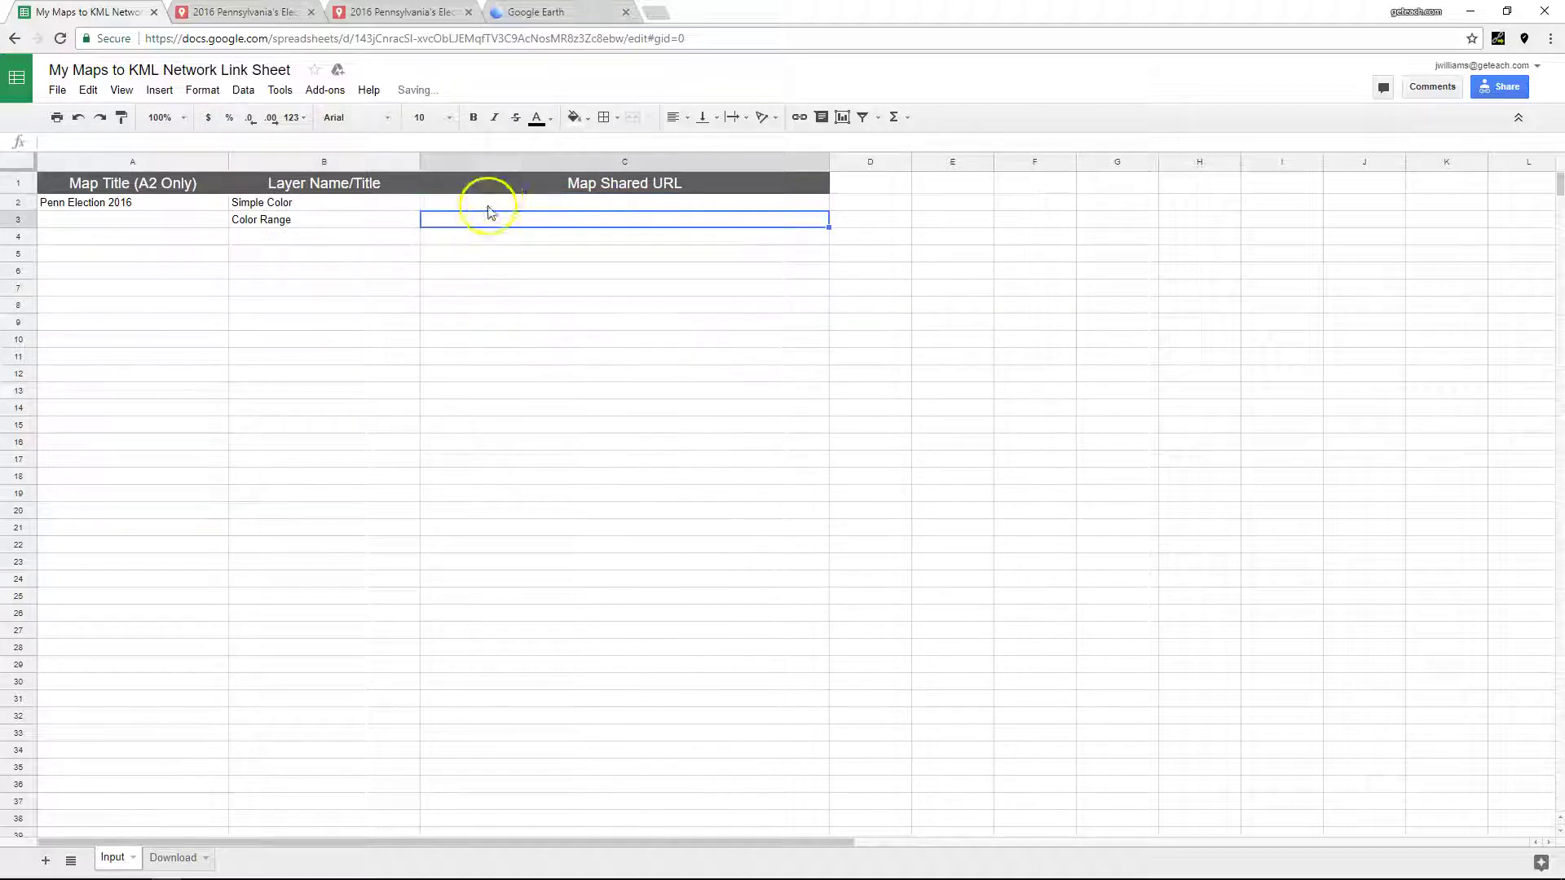
{"action": "left_click", "coordinate": [489, 203]}
{"action": "left_click", "coordinate": [244, 12]}
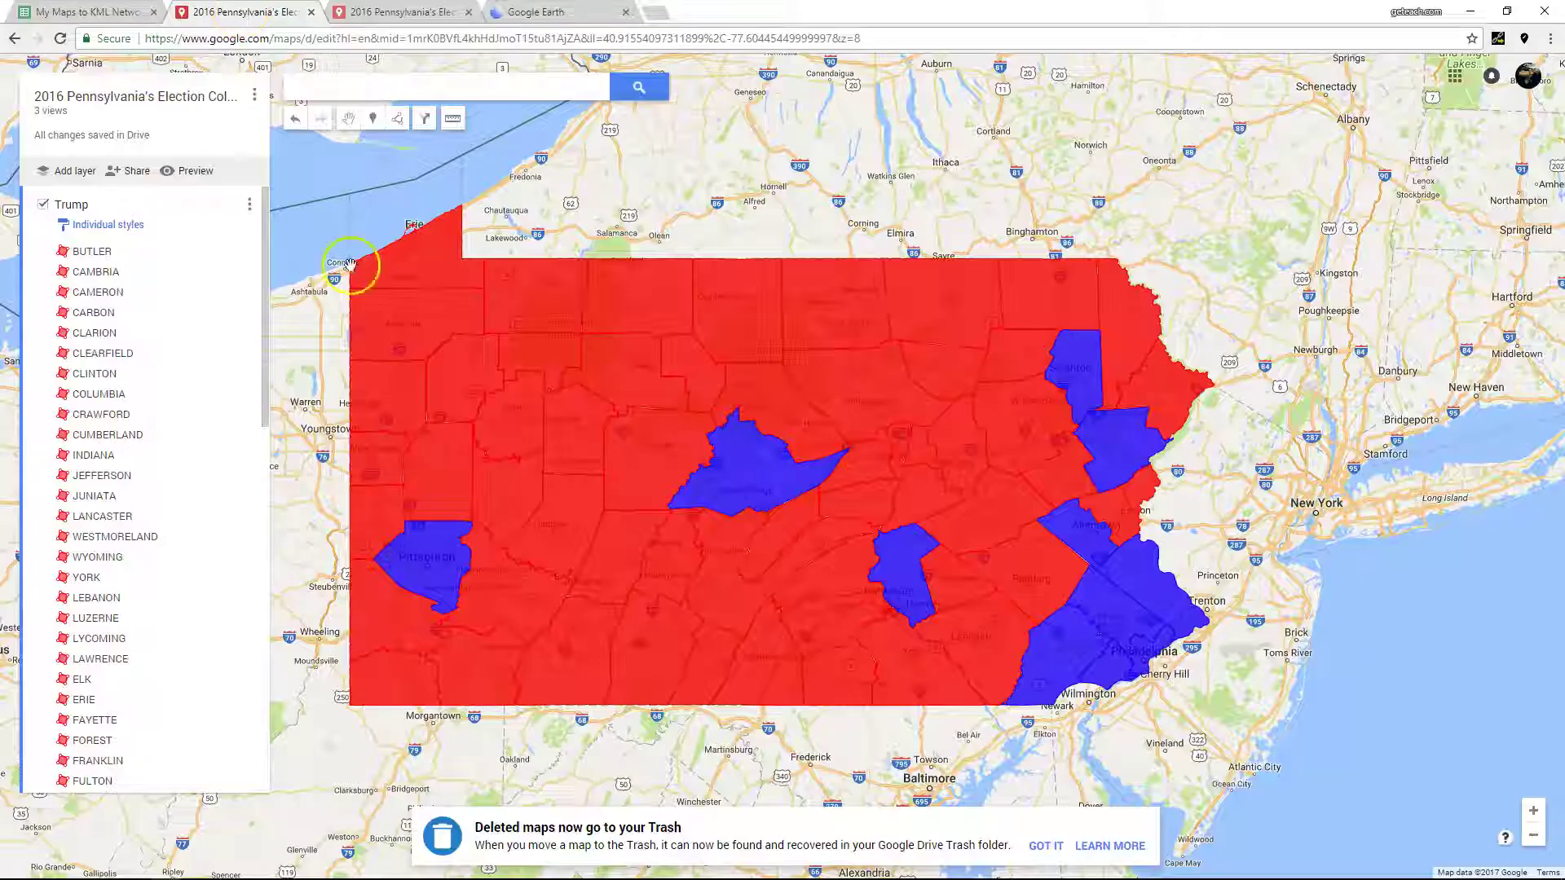
{"action": "left_click", "coordinate": [131, 170]}
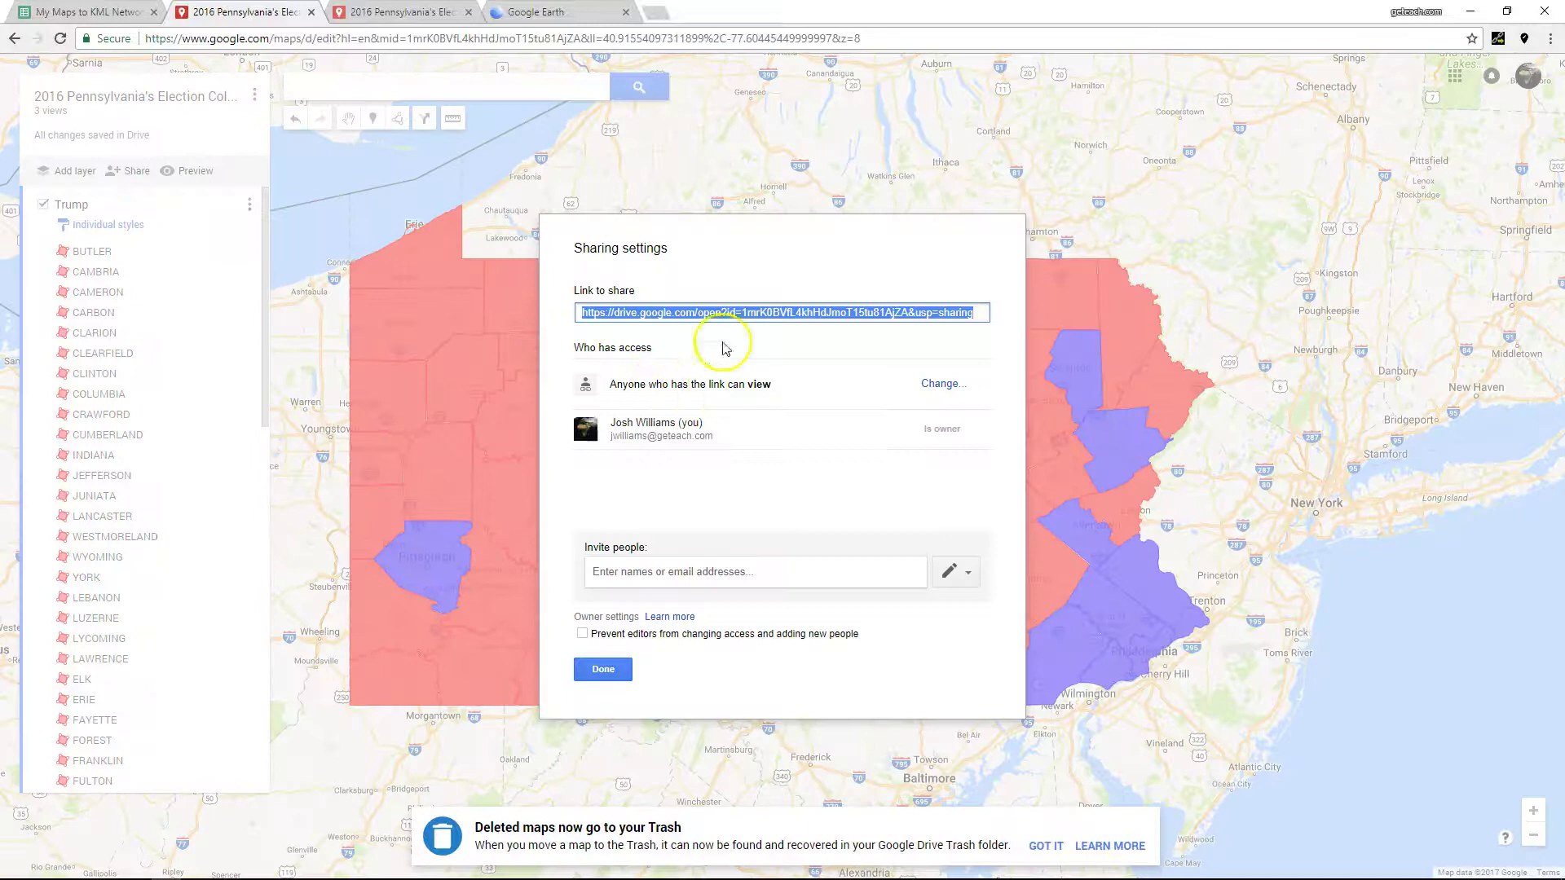
{"action": "right_click", "coordinate": [733, 318]}
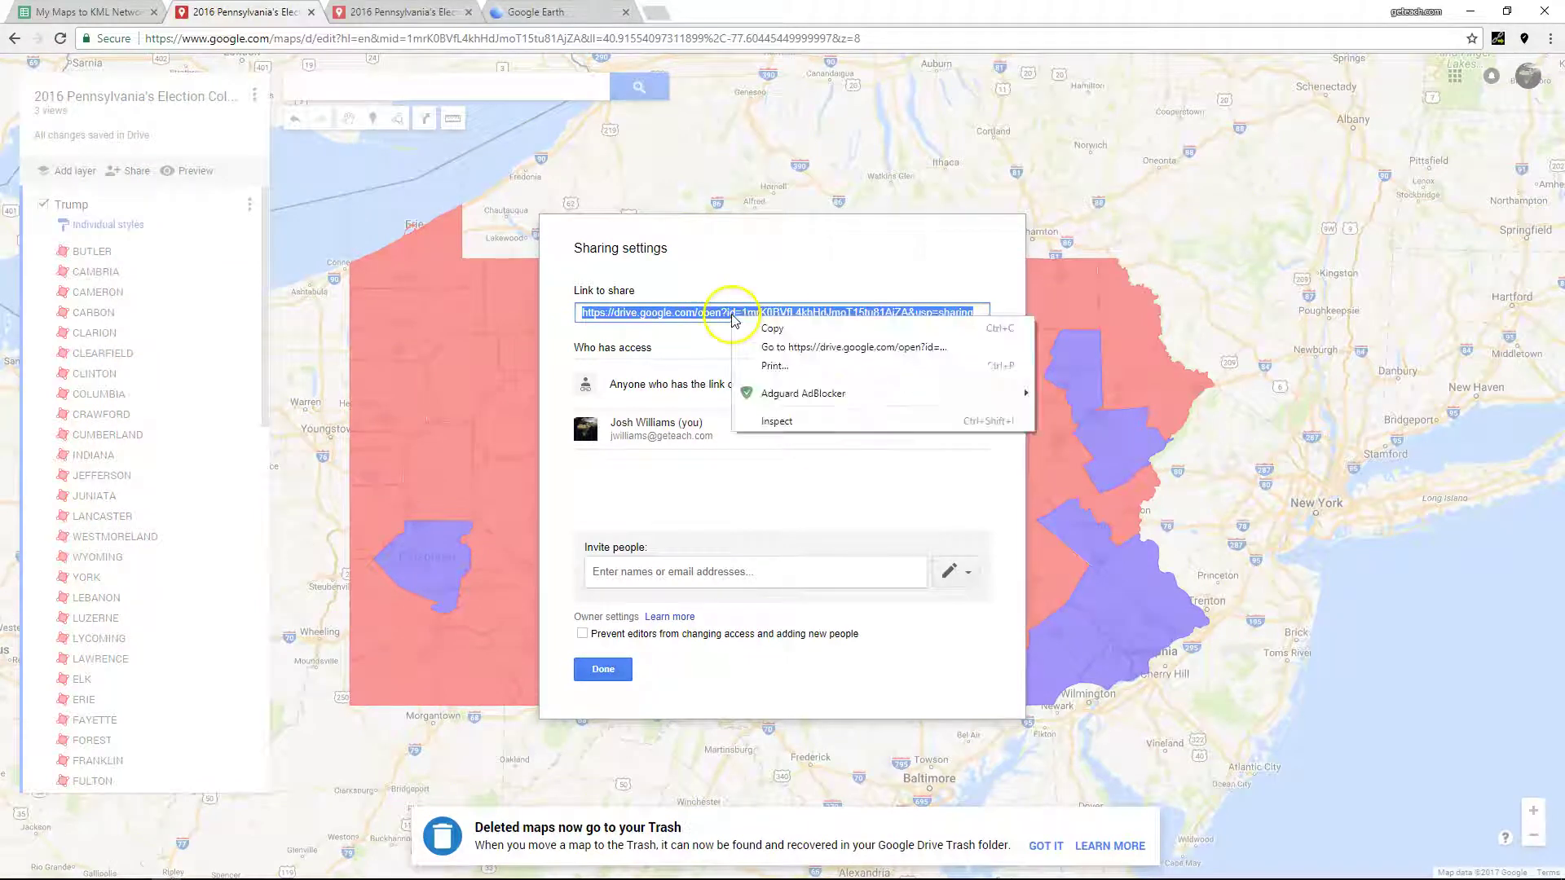
{"action": "left_click", "coordinate": [795, 329]}
{"action": "left_click", "coordinate": [98, 13]}
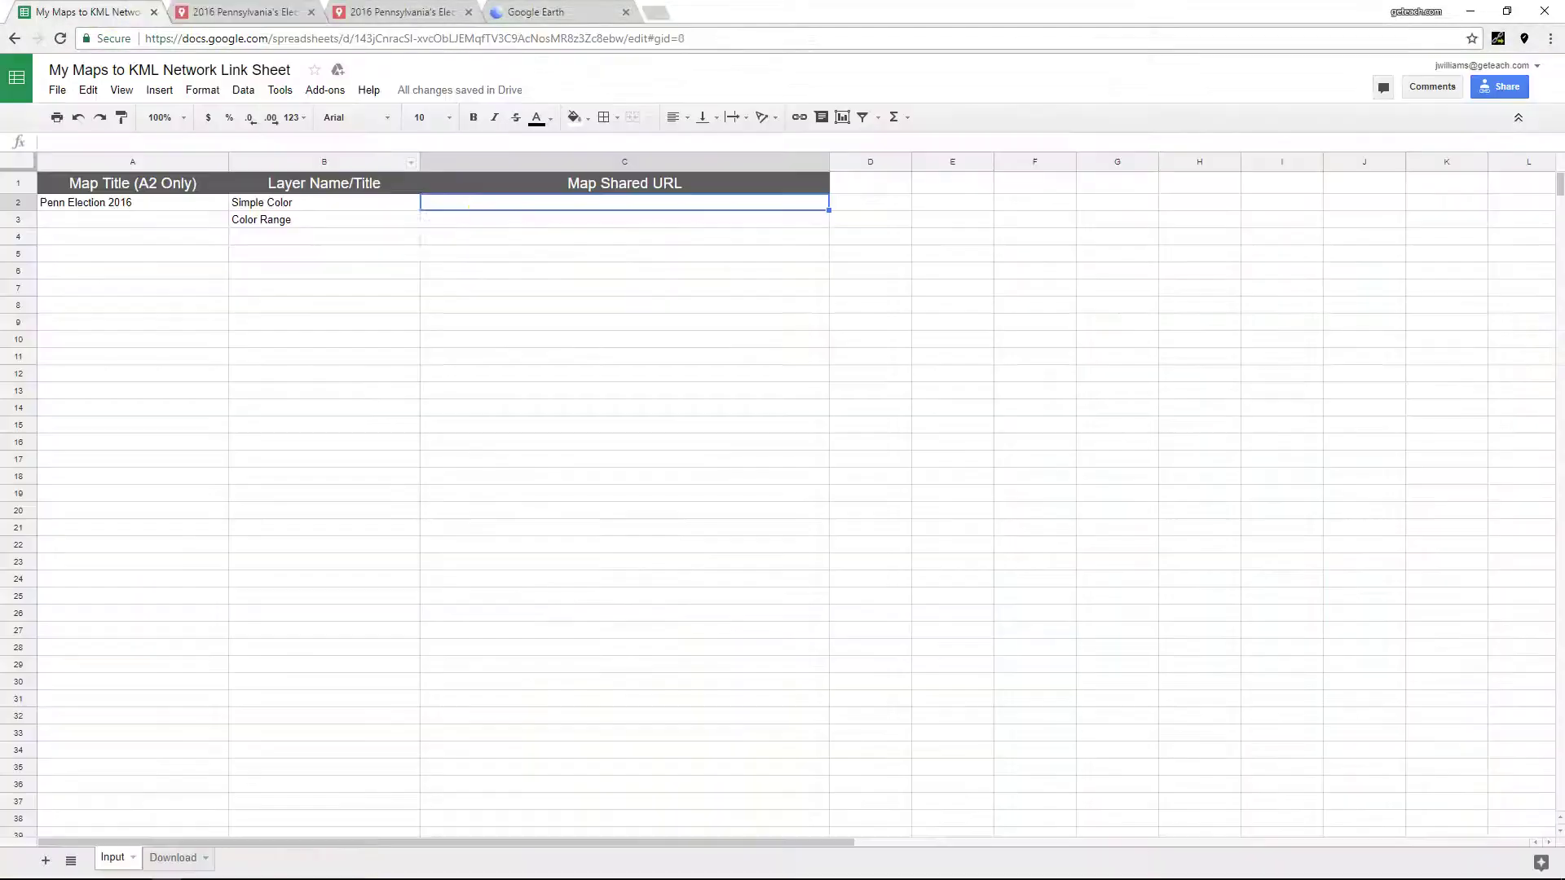
{"action": "right_click", "coordinate": [515, 208]}
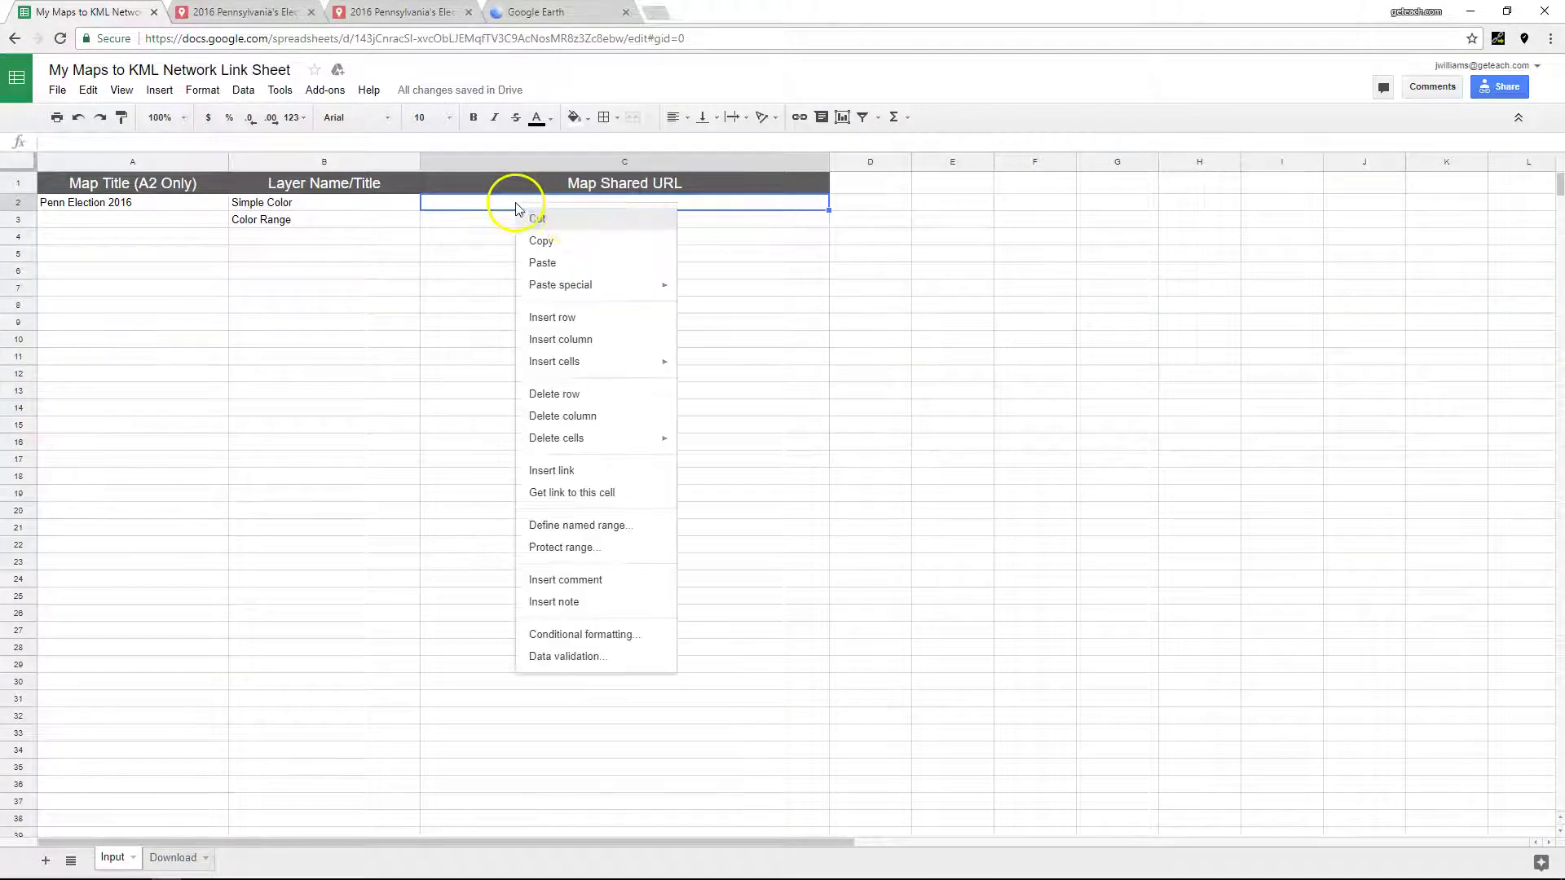
{"action": "left_click", "coordinate": [592, 260]}
- Paste the colour-range map's shared link into cell C3
{"action": "left_click", "coordinate": [391, 11]}
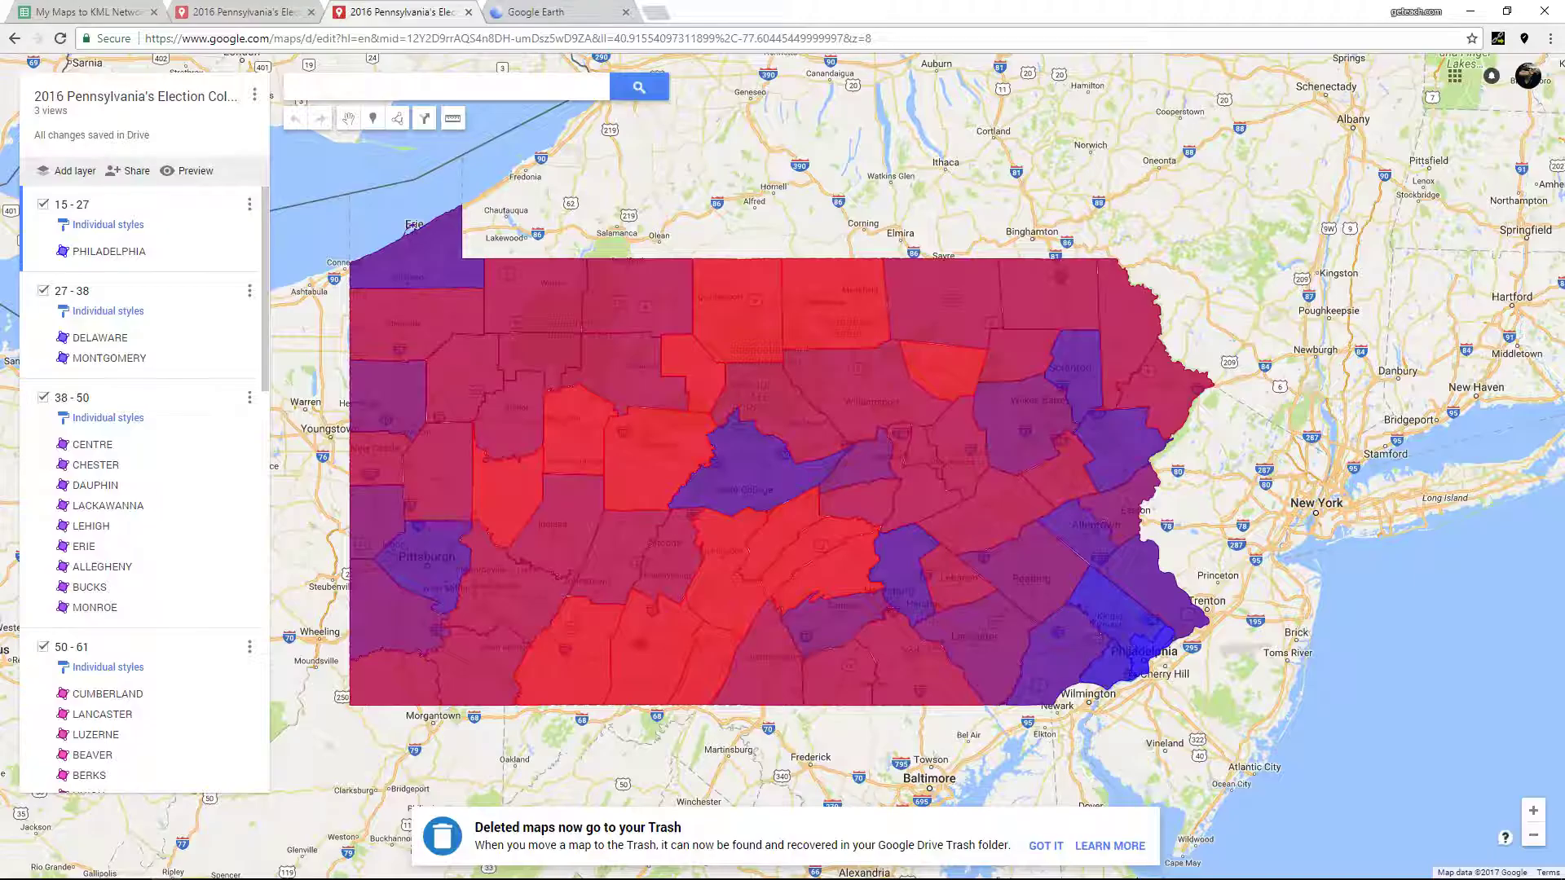
{"action": "left_click", "coordinate": [137, 177]}
{"action": "right_click", "coordinate": [648, 314]}
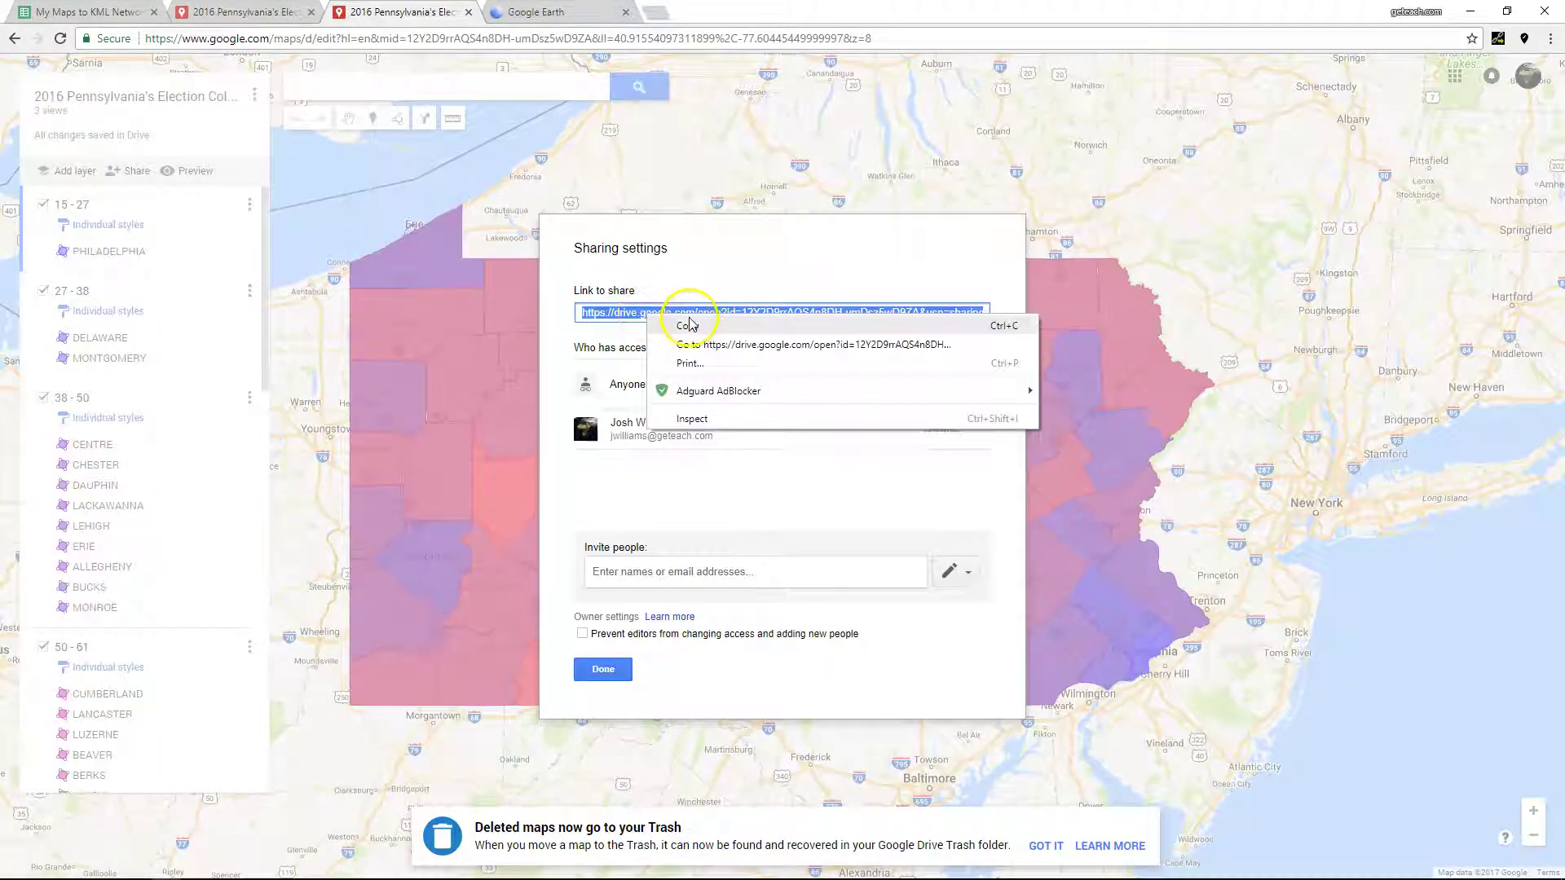
{"action": "left_click", "coordinate": [686, 326]}
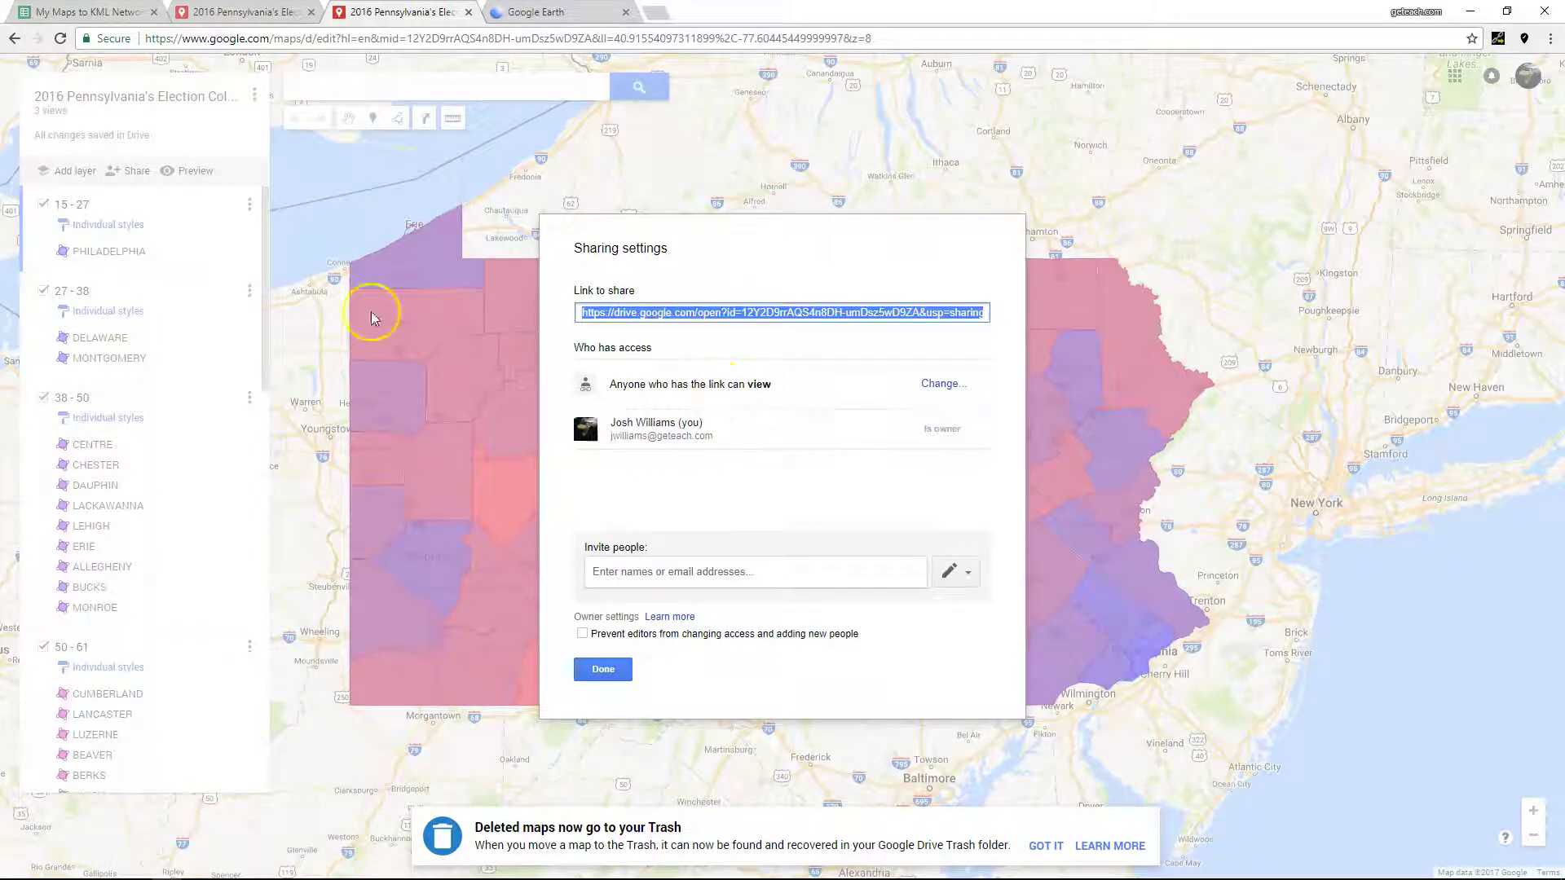
{"action": "left_click", "coordinate": [90, 11]}
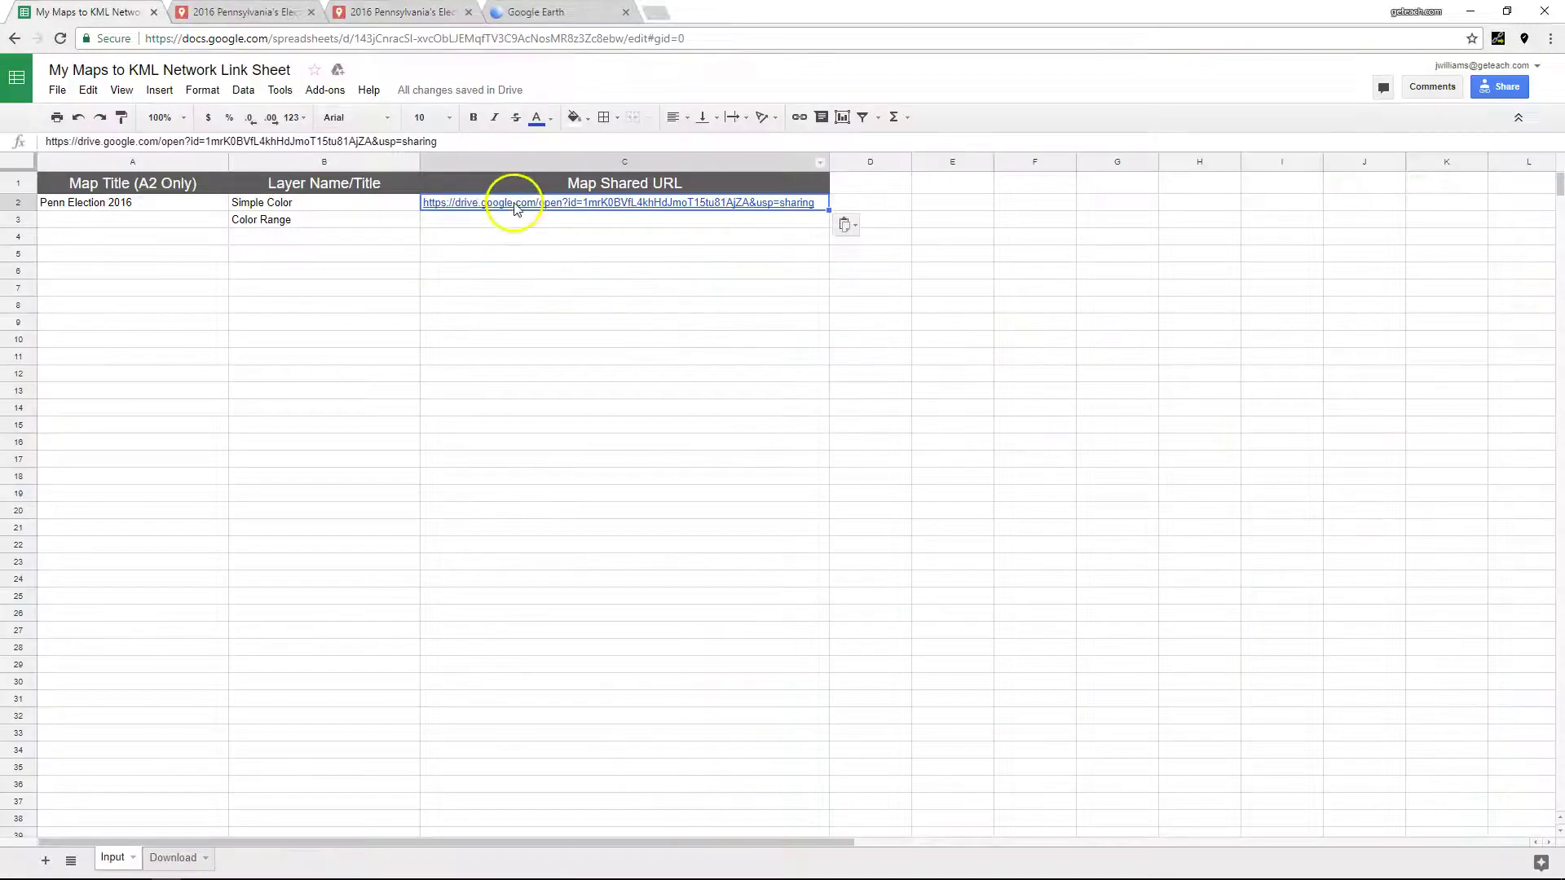
{"action": "right_click", "coordinate": [458, 219]}
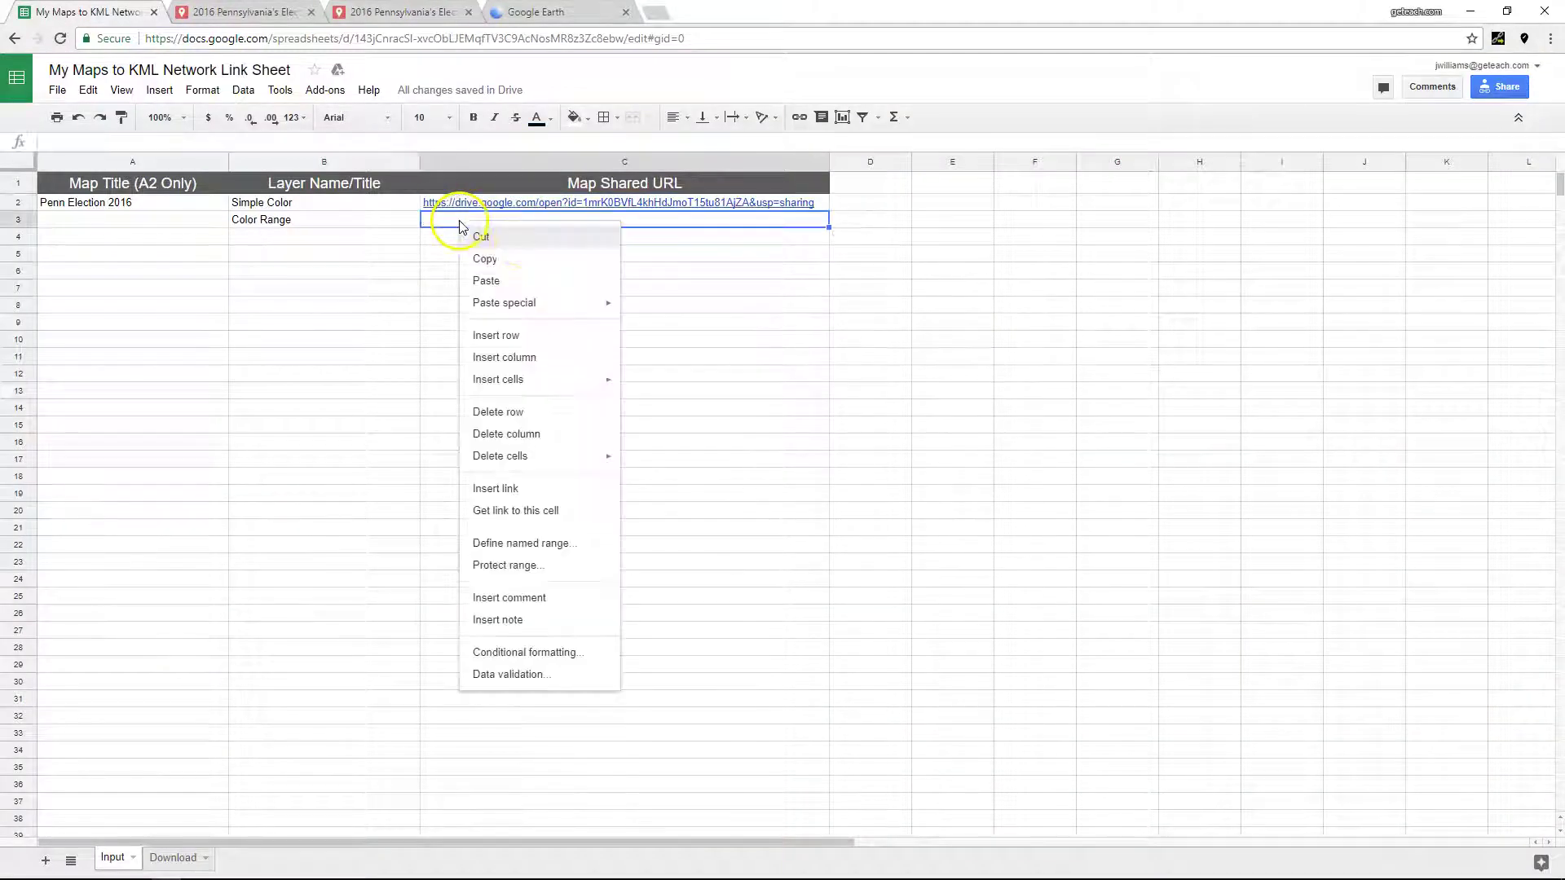
{"action": "left_click", "coordinate": [524, 281]}
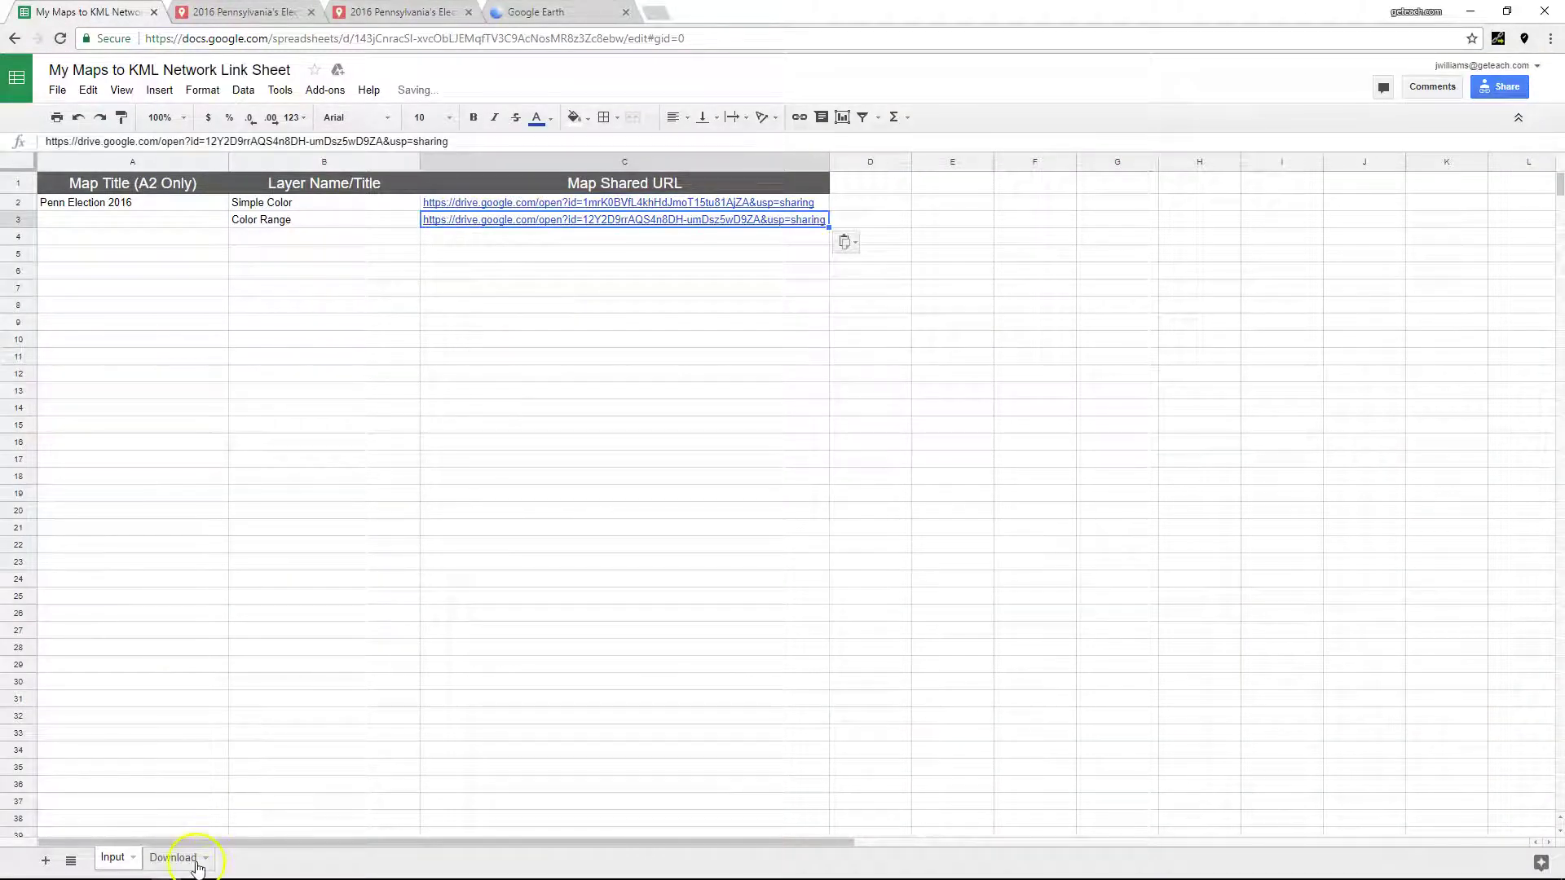
- Download the Download sheet as 2017Election.kml and open it in Google Earth Pro
{"action": "left_click", "coordinate": [172, 857]}
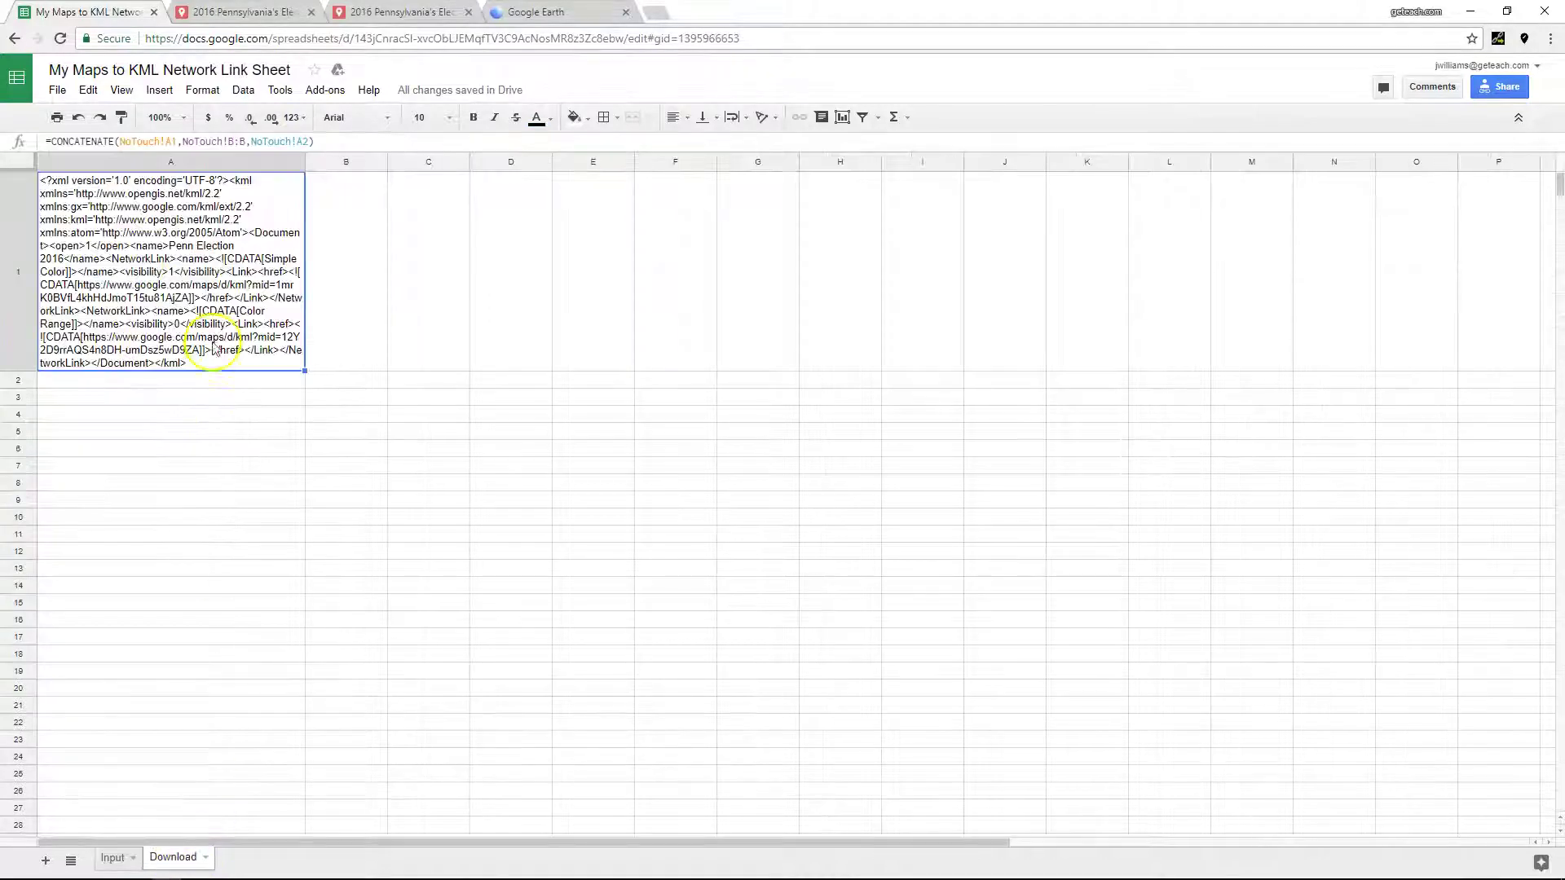
{"action": "left_click", "coordinate": [55, 91]}
{"action": "mouse_move", "coordinate": [98, 346]}
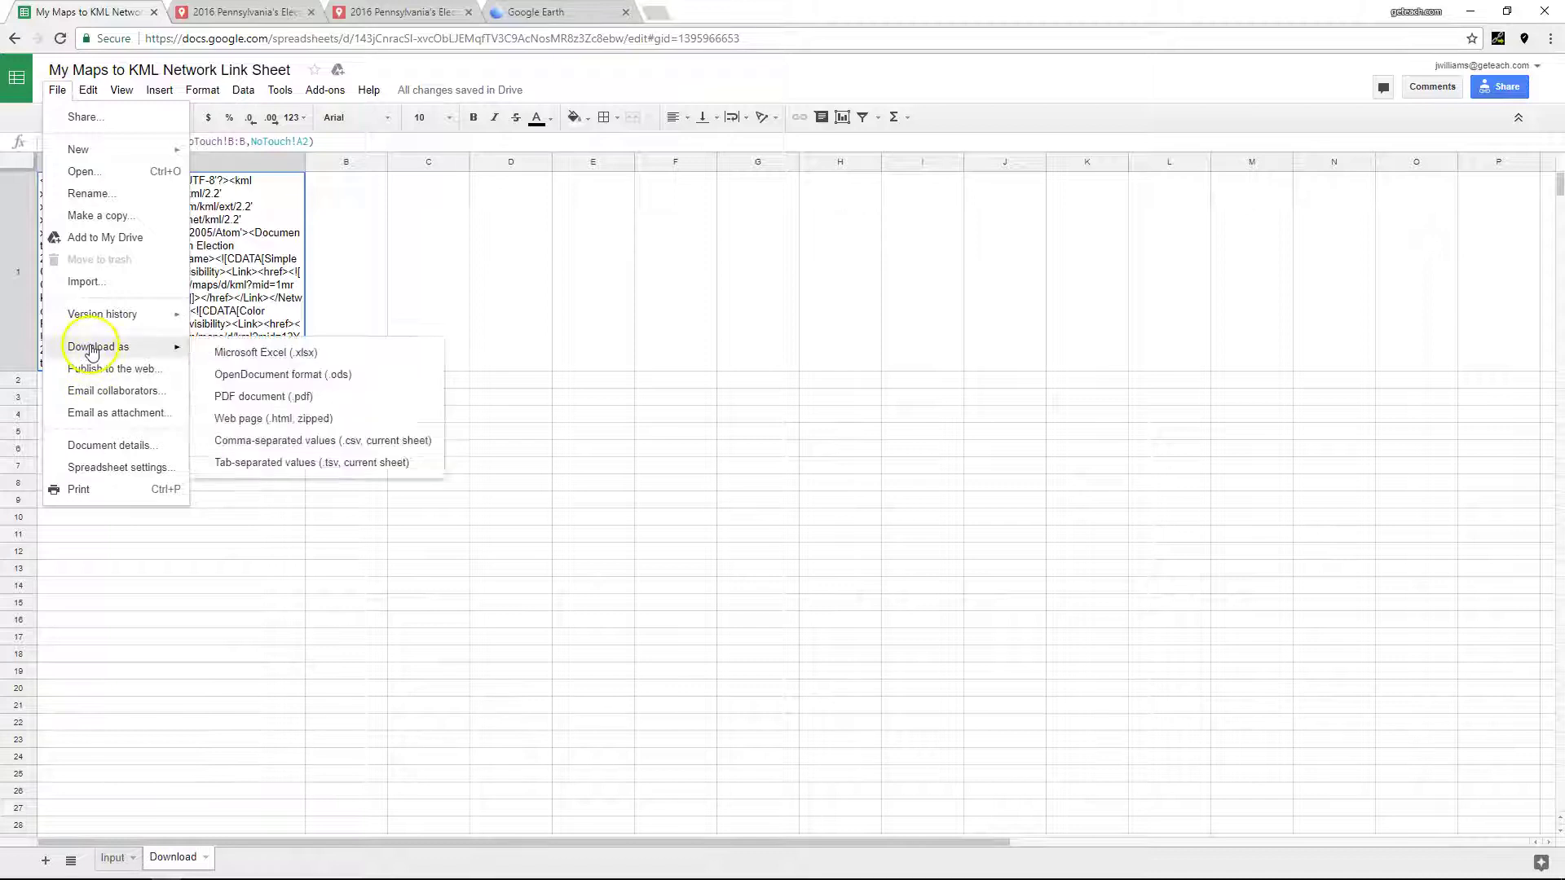
{"action": "left_click", "coordinate": [276, 463]}
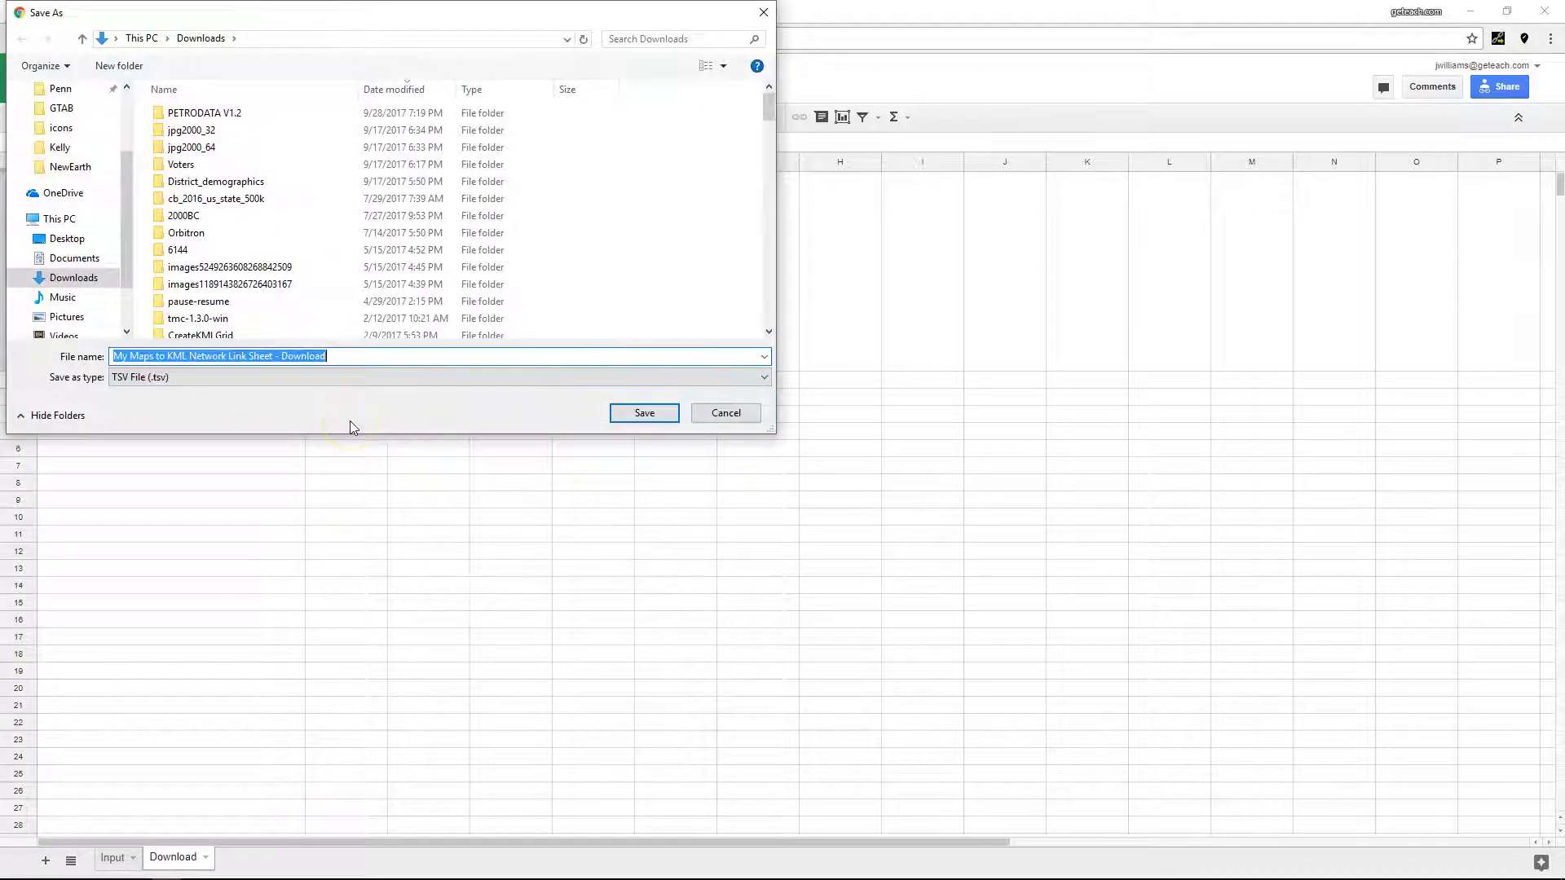
{"action": "type", "text": "2017"}
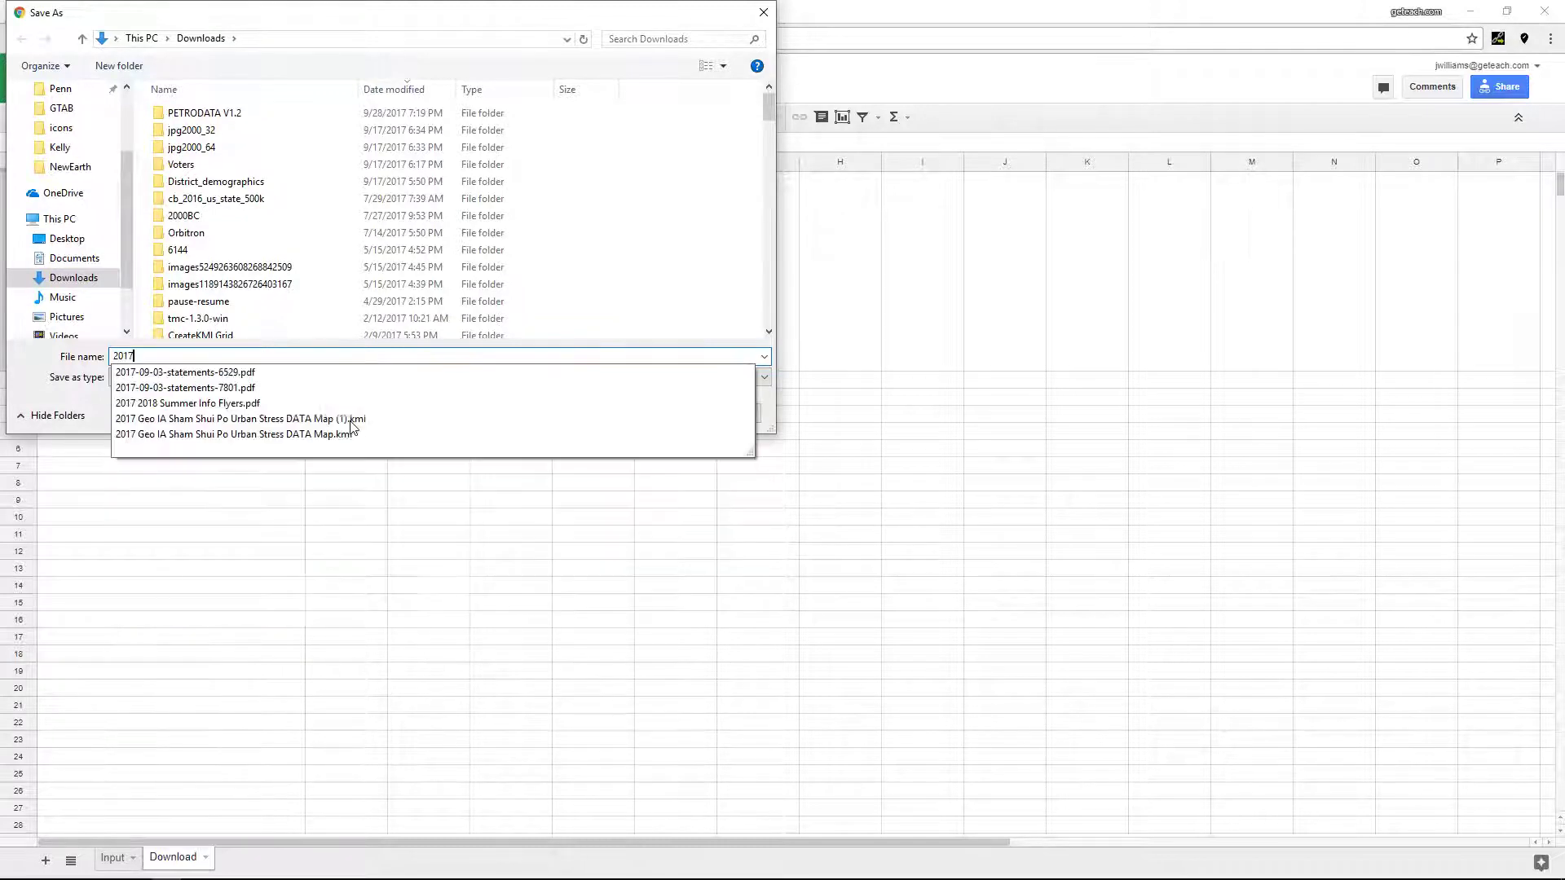
{"action": "type", "text": "Election"}
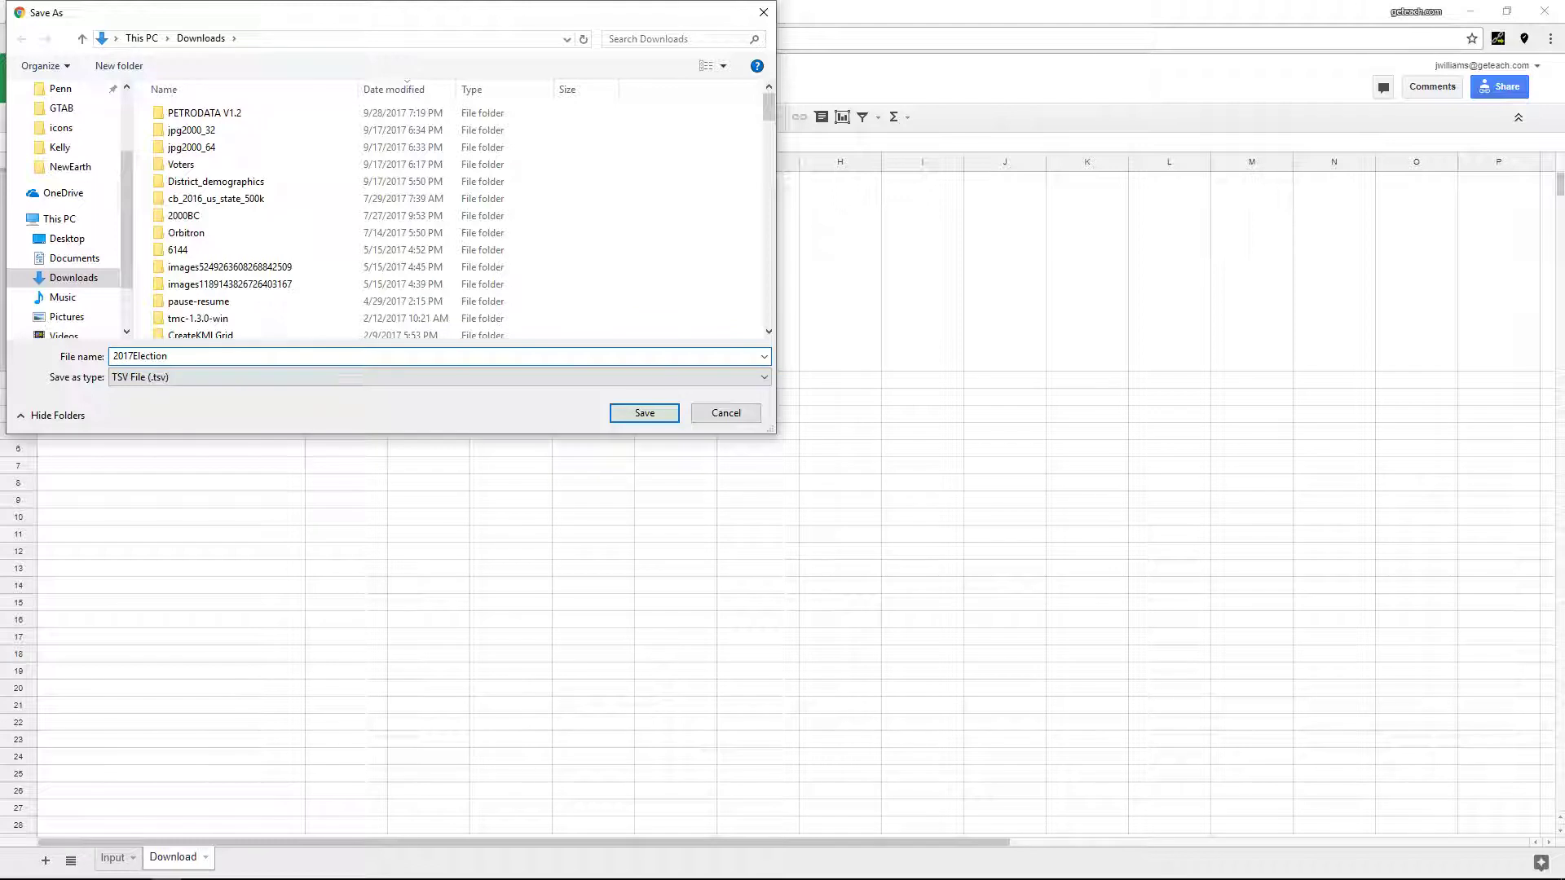
{"action": "type", "text": ".kml"}
{"action": "left_click", "coordinate": [643, 413]}
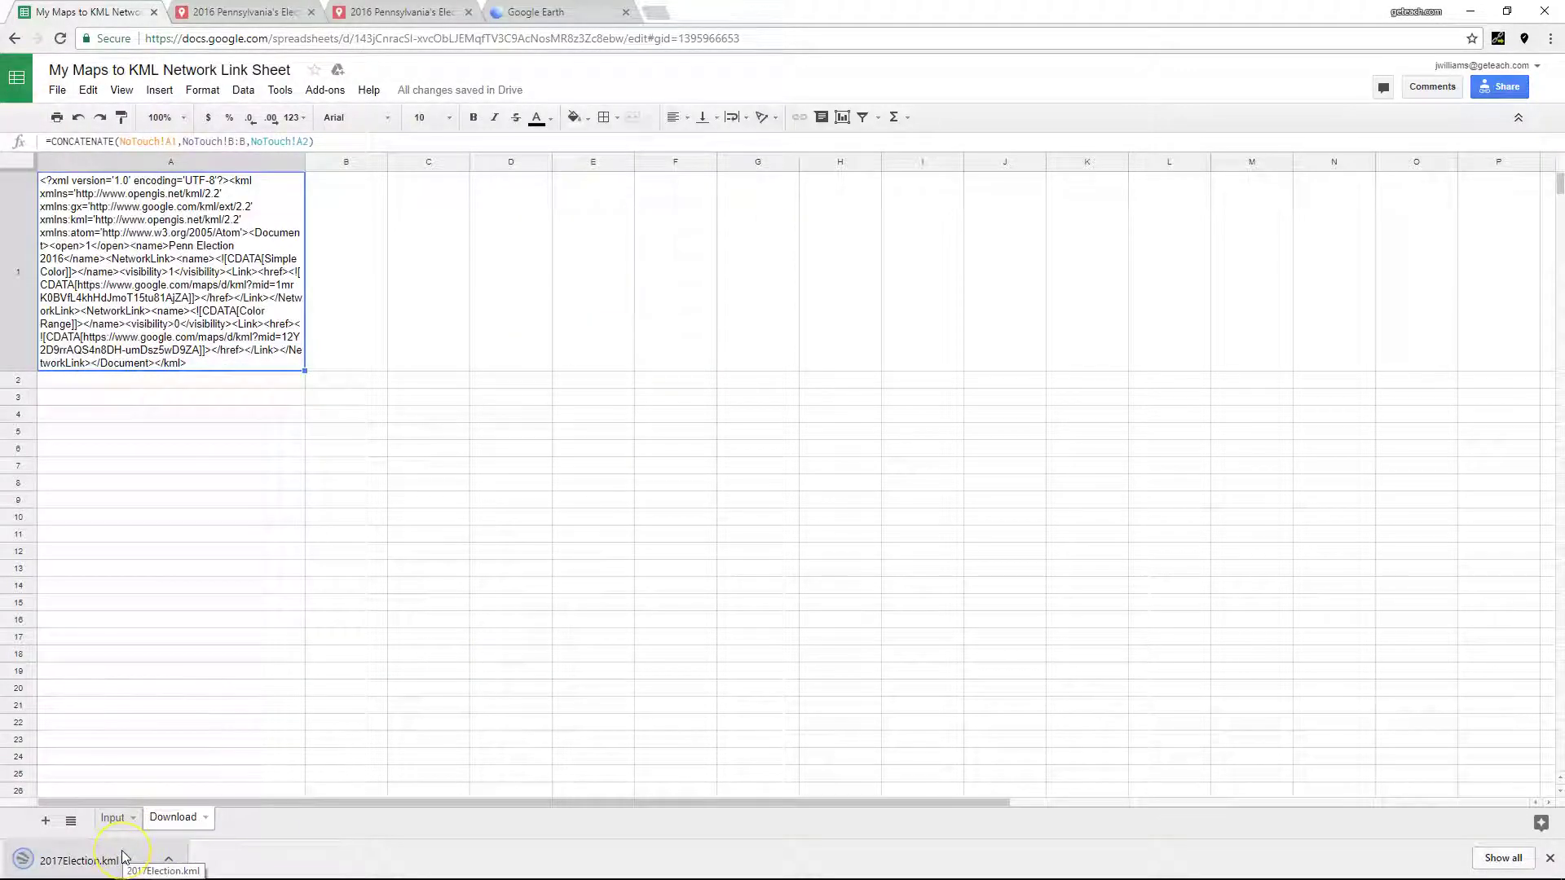
{"action": "left_click", "coordinate": [124, 857]}
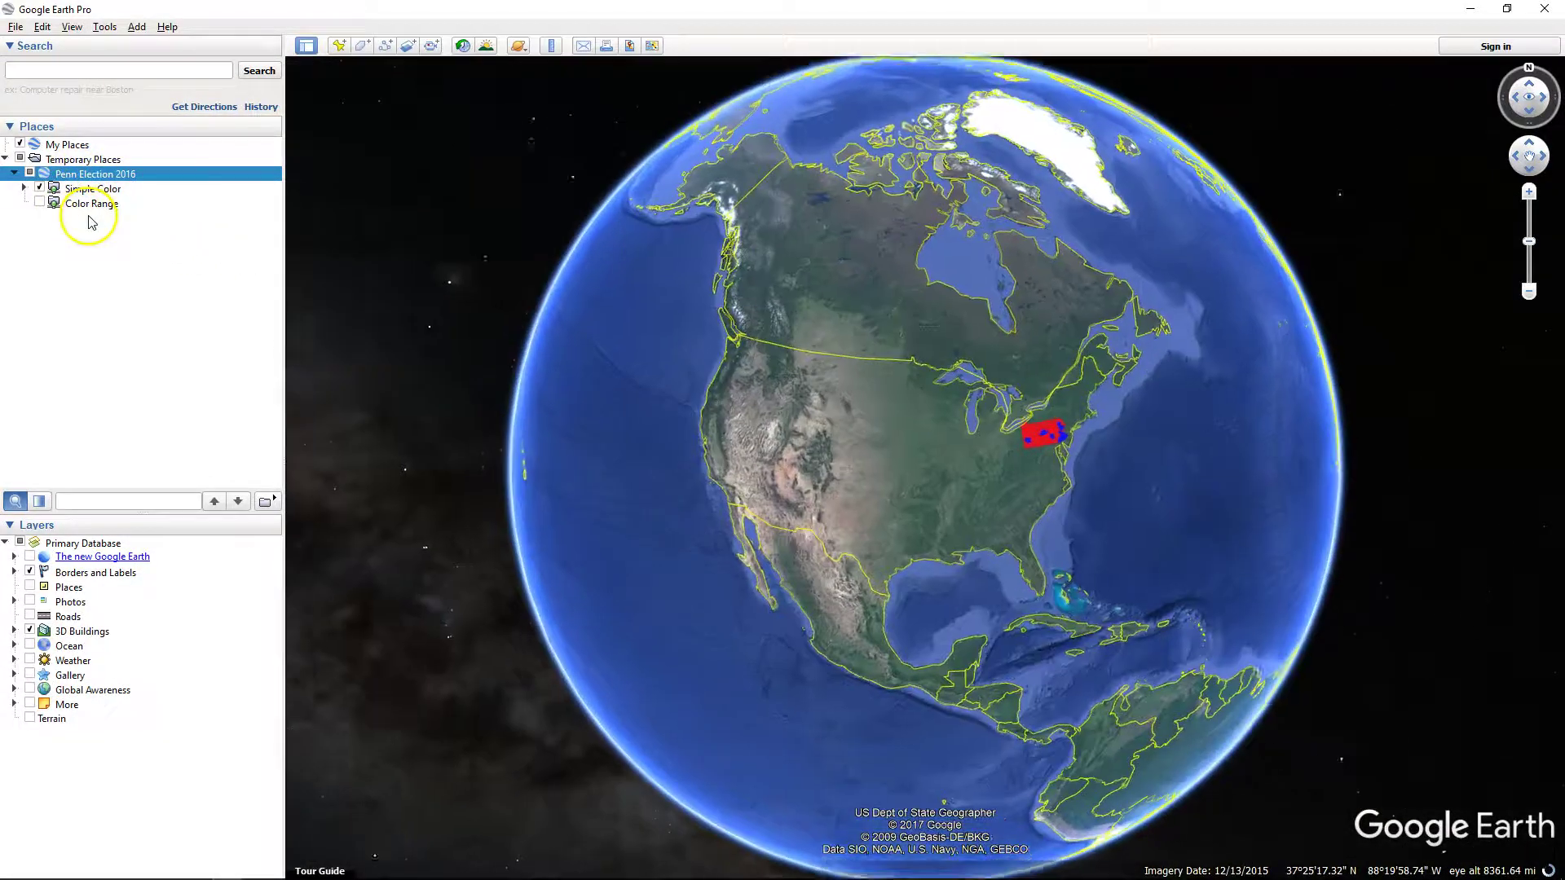
- Rotate and zoom the globe in on Pennsylvania
{"action": "left_click_drag", "start_coordinate": [1056, 419], "coordinate": [884, 576]}
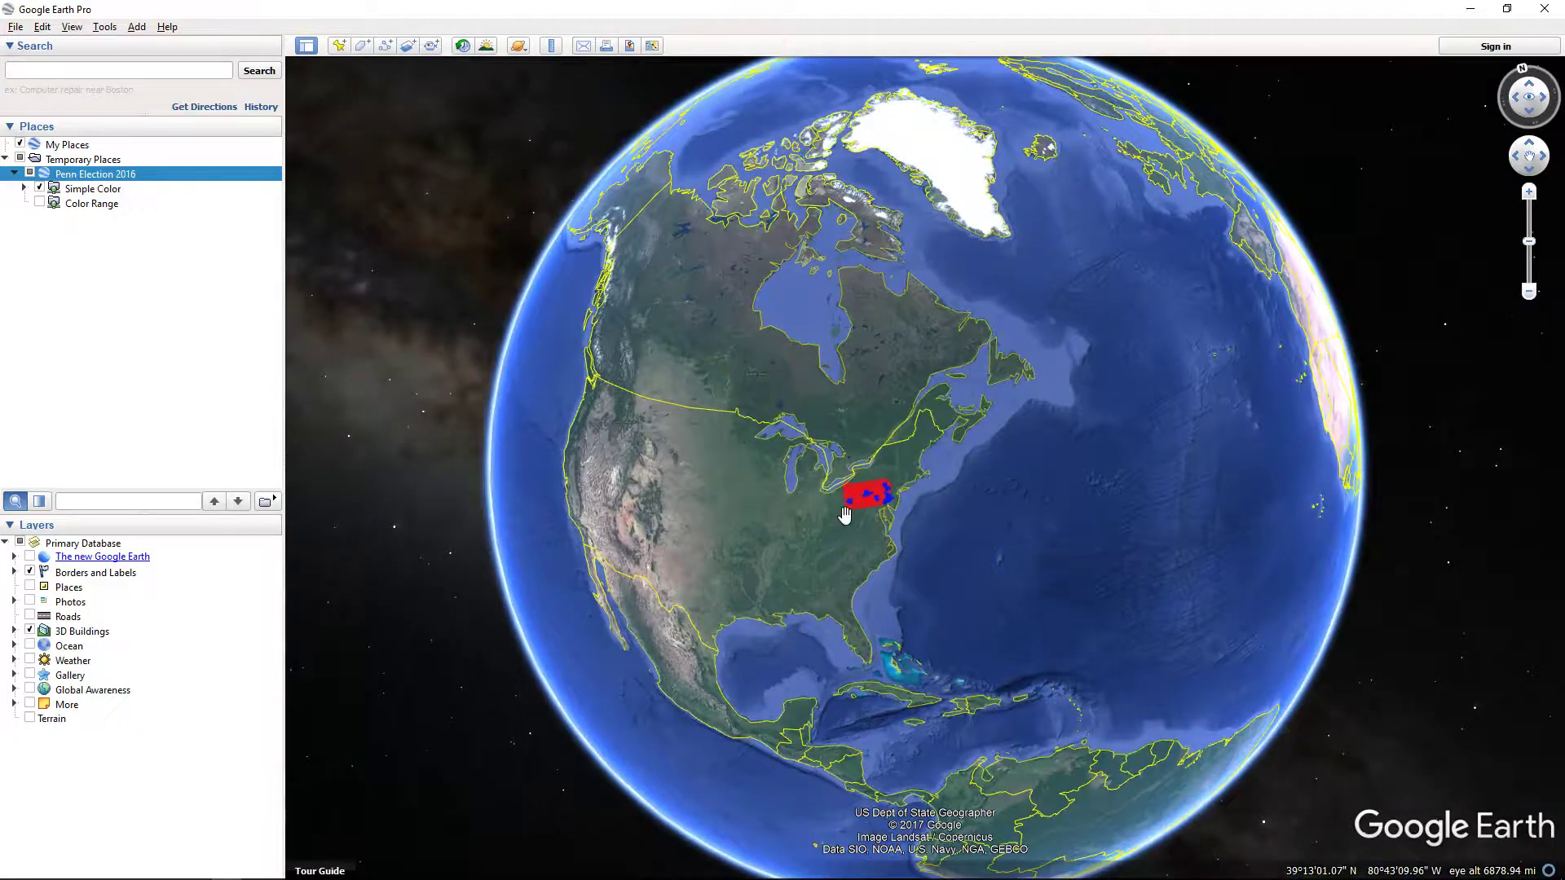
{"action": "scroll", "coordinate": [845, 515], "scroll_direction": "up", "scroll_amount": 3}
{"action": "scroll", "coordinate": [845, 515], "scroll_direction": "up", "scroll_amount": 5}
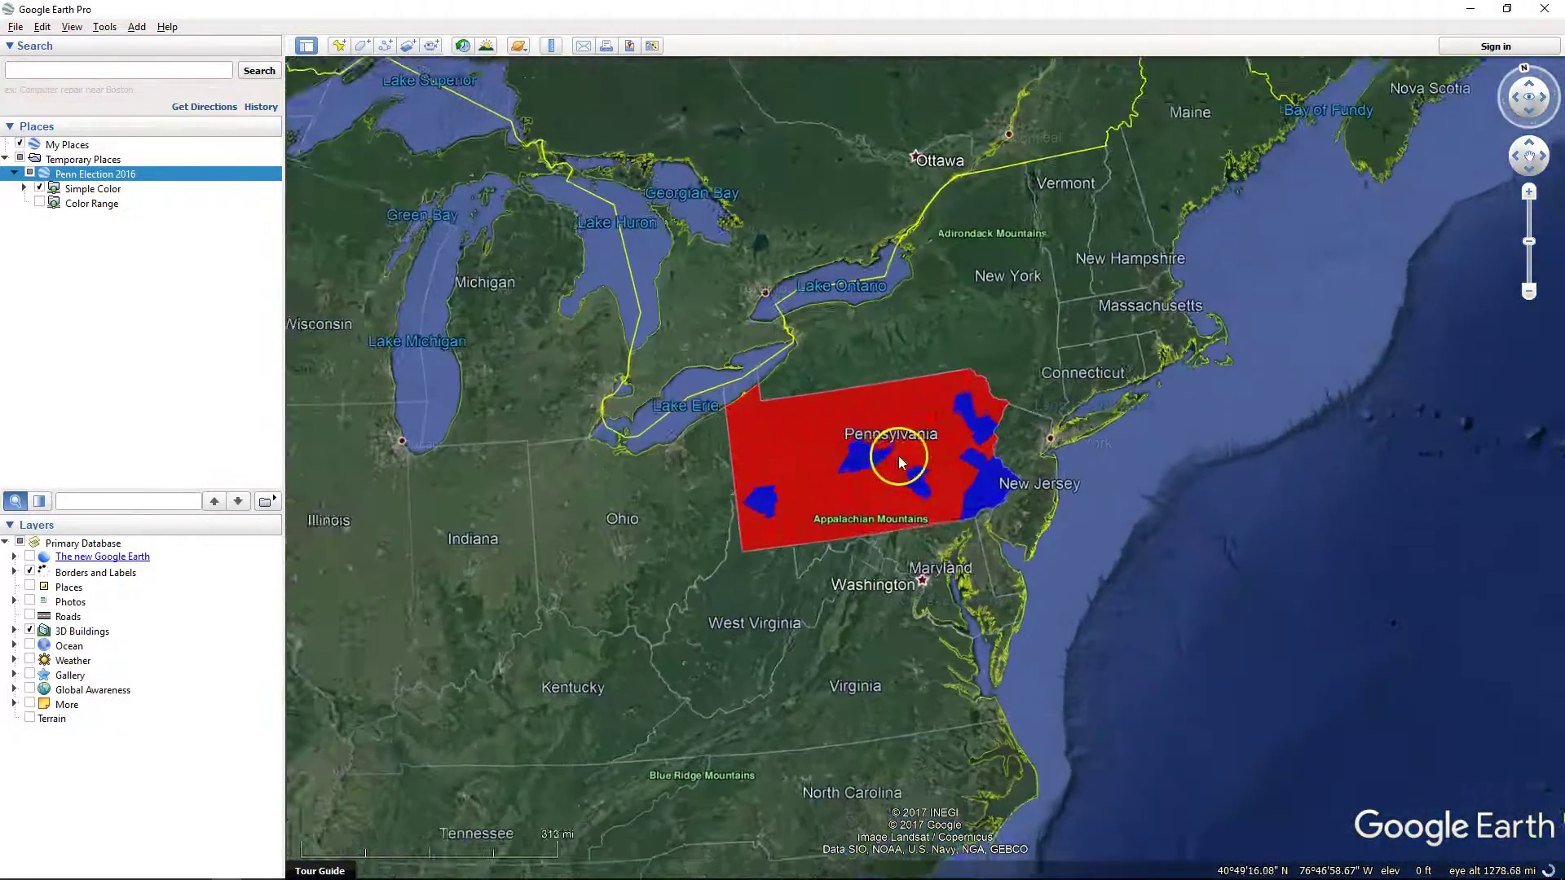
{"action": "scroll", "coordinate": [854, 481], "scroll_direction": "up", "scroll_amount": 4}
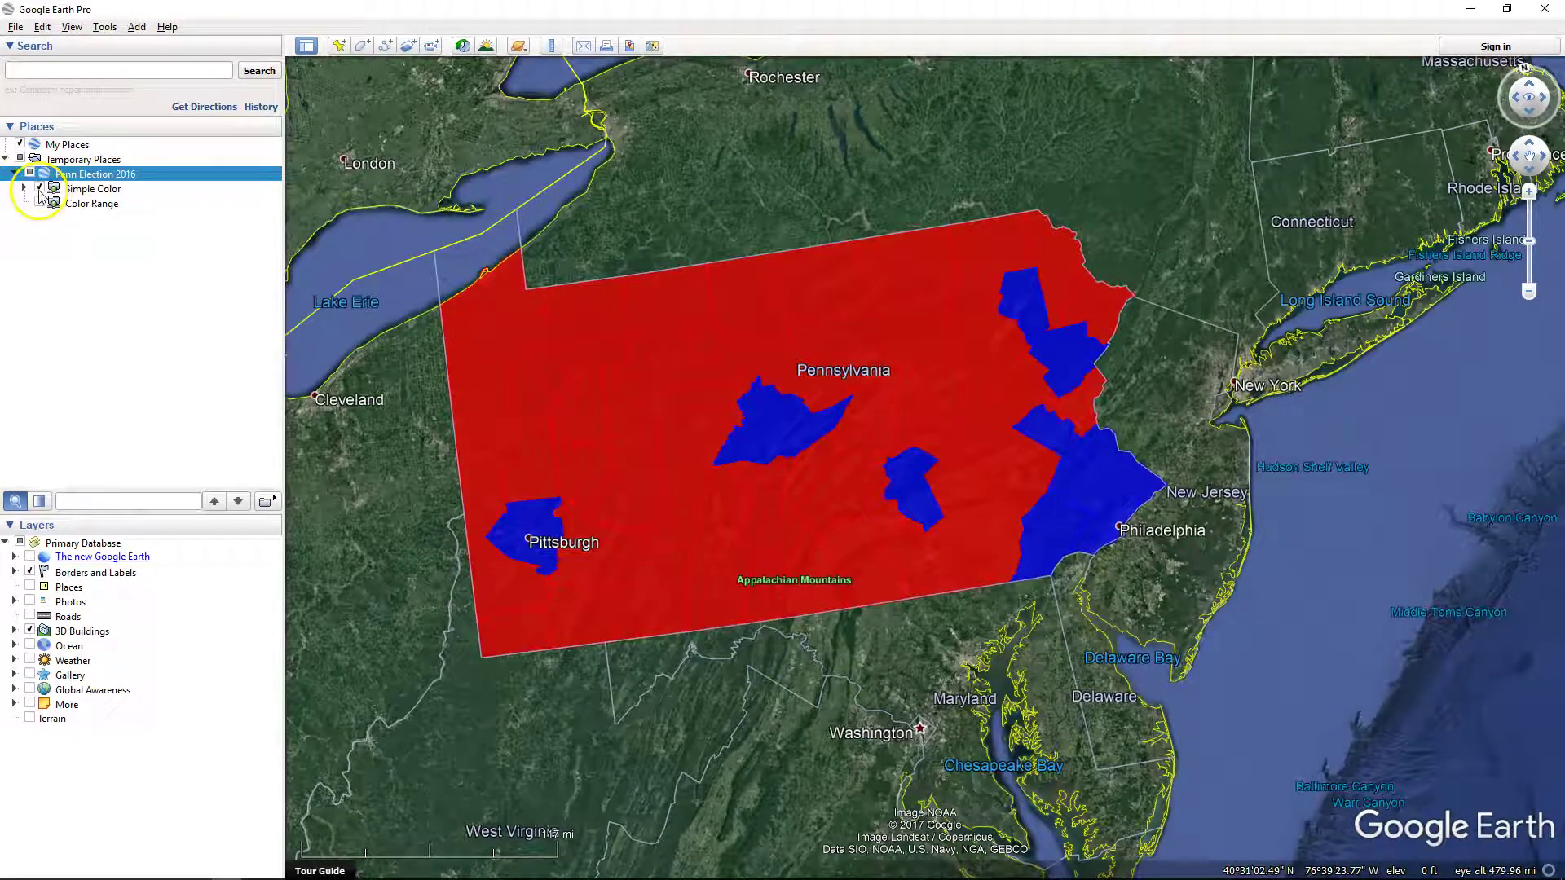
- Switch to the Color Range layer and view vote details for Montgomery, Centre and Erie counties
{"action": "left_click", "coordinate": [38, 188]}
{"action": "left_click", "coordinate": [39, 203]}
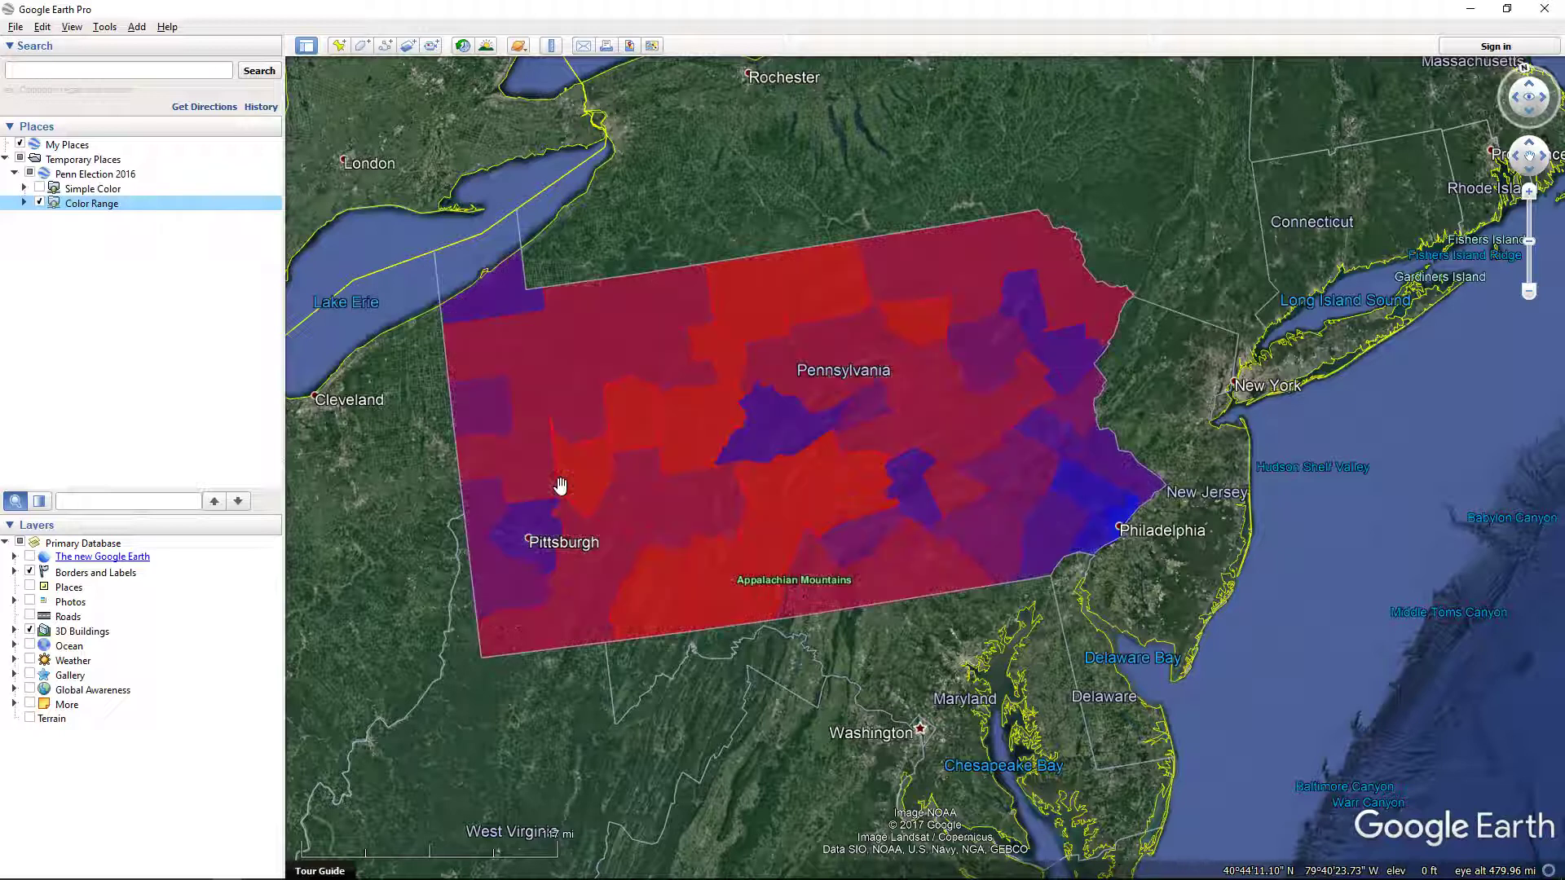
{"action": "scroll", "coordinate": [734, 447], "scroll_direction": "up", "scroll_amount": 3}
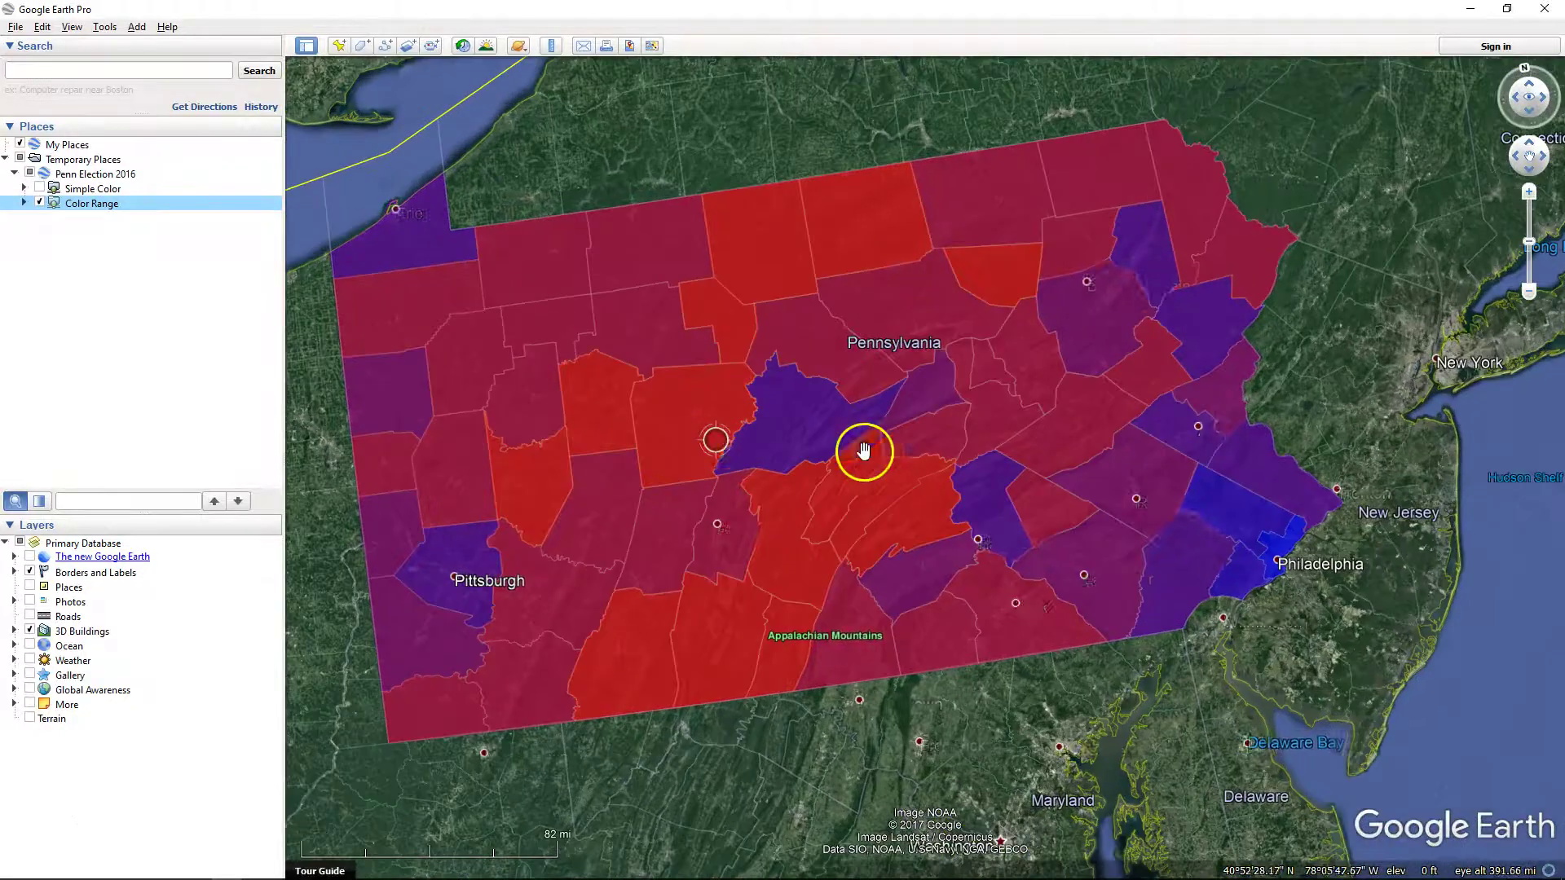
{"action": "left_click", "coordinate": [1224, 494]}
{"action": "left_click", "coordinate": [802, 432]}
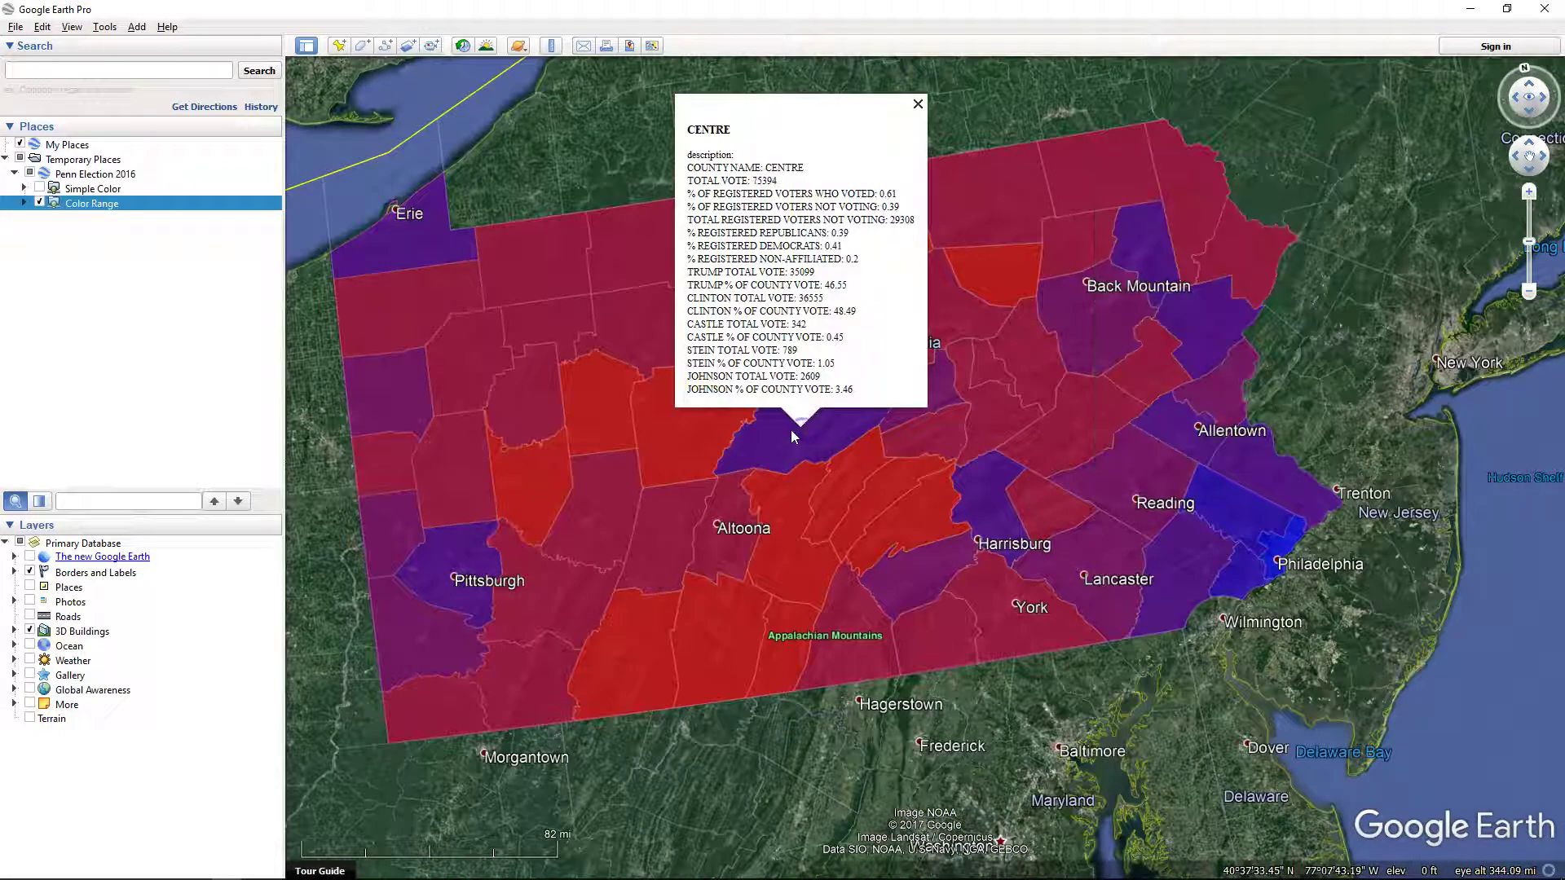
{"action": "left_click", "coordinate": [473, 335]}
{"action": "left_click", "coordinate": [387, 257]}
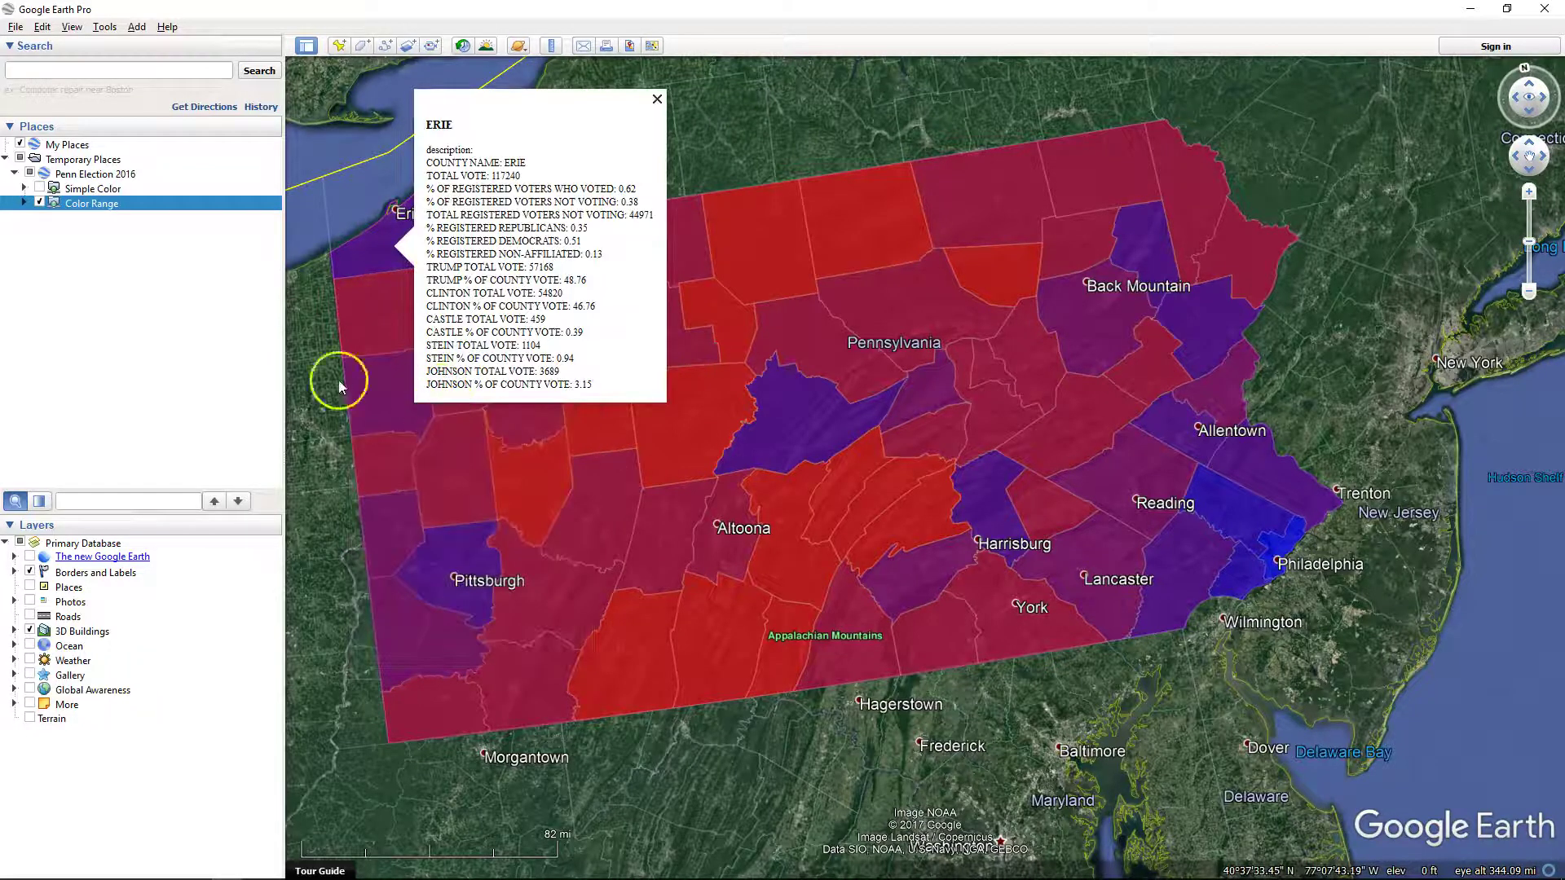
- Switch back to Simple Color and view Jefferson, Centre and Lycoming county details
{"action": "left_click", "coordinate": [39, 202]}
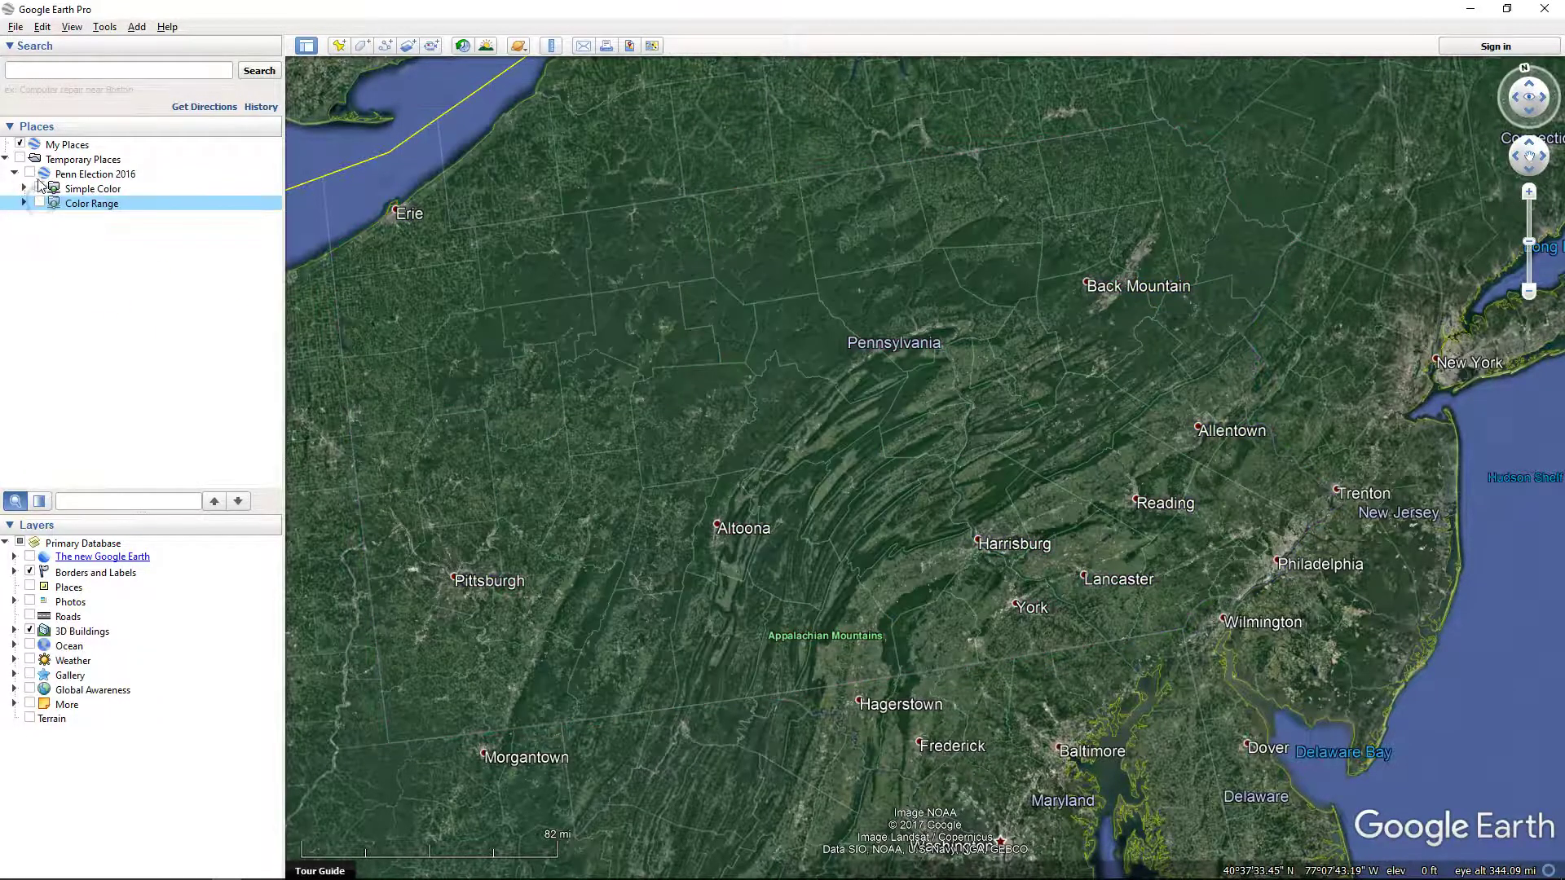
{"action": "left_click", "coordinate": [39, 187]}
{"action": "left_click", "coordinate": [596, 403]}
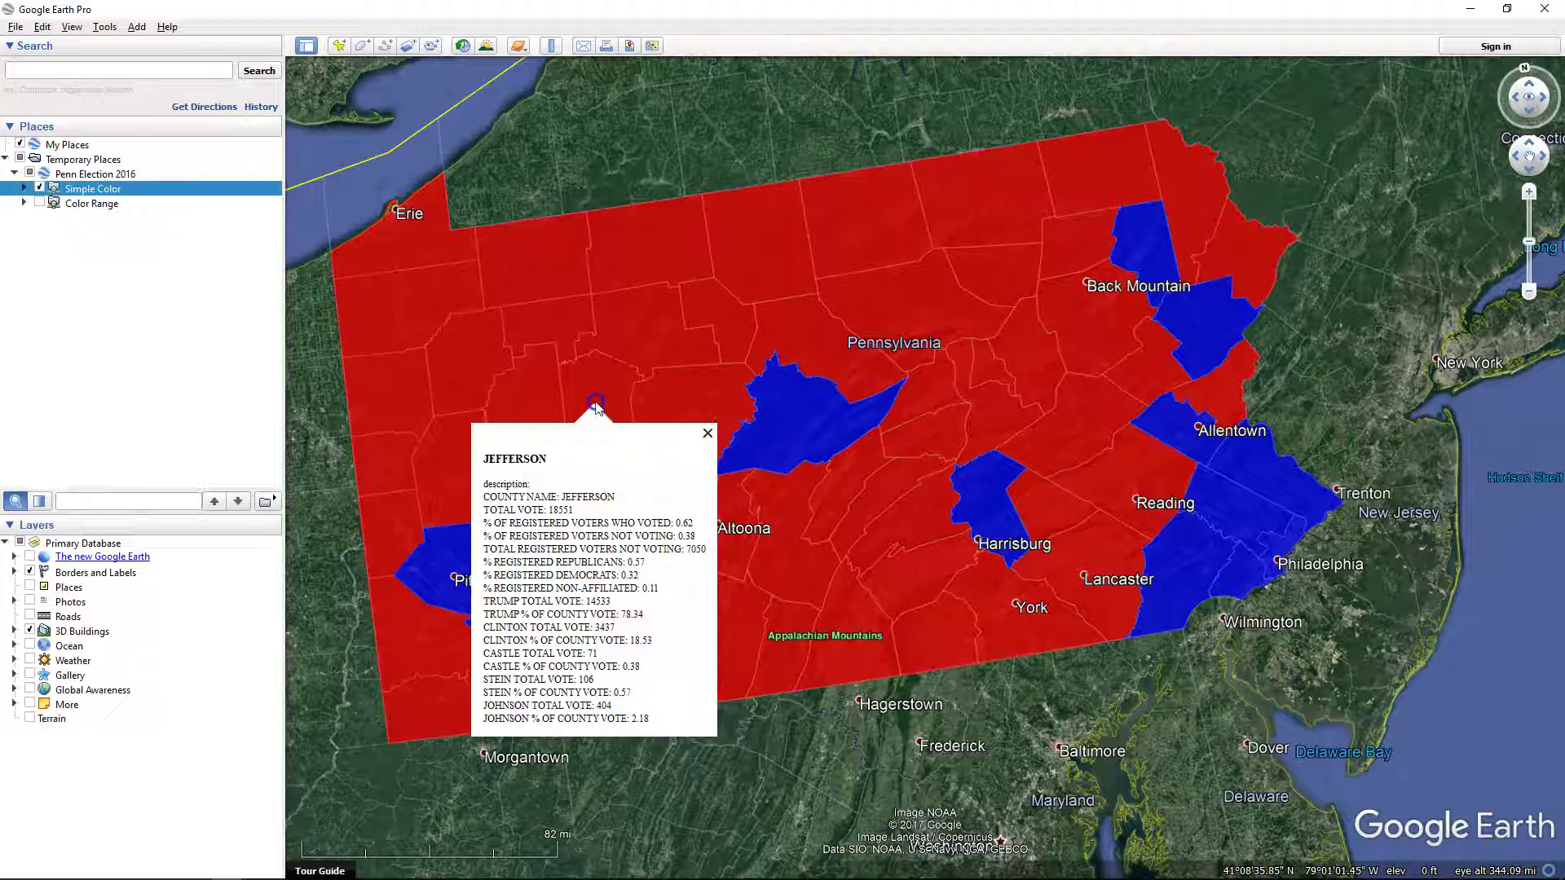
{"action": "left_click", "coordinate": [810, 408]}
{"action": "left_click", "coordinate": [929, 304]}
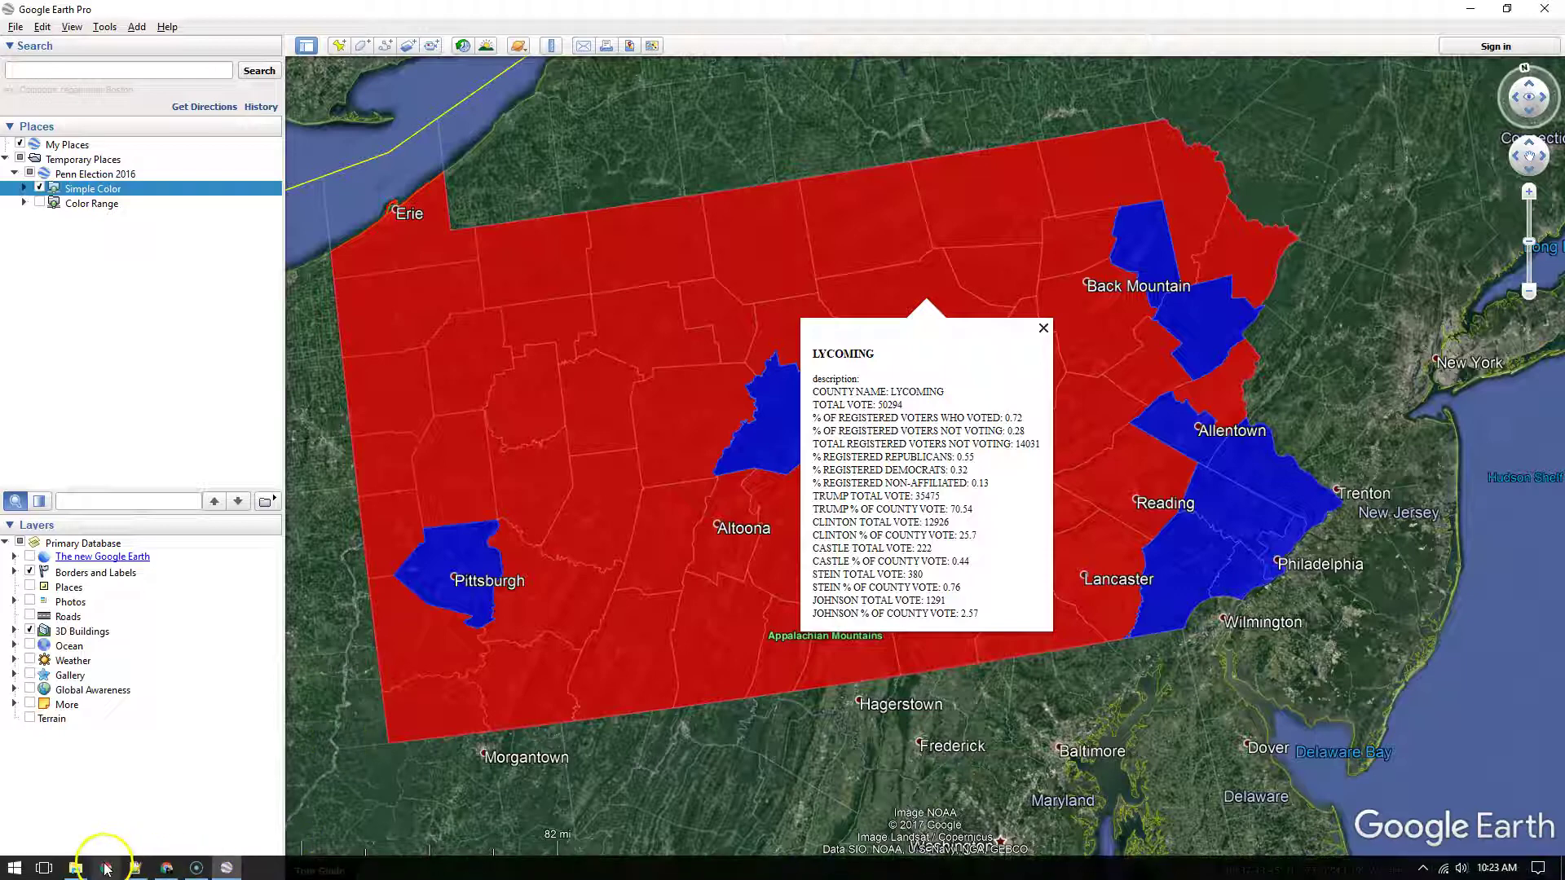
- Import the 2017Election KML file into Google Earth web from My Places
{"action": "left_click", "coordinate": [166, 868]}
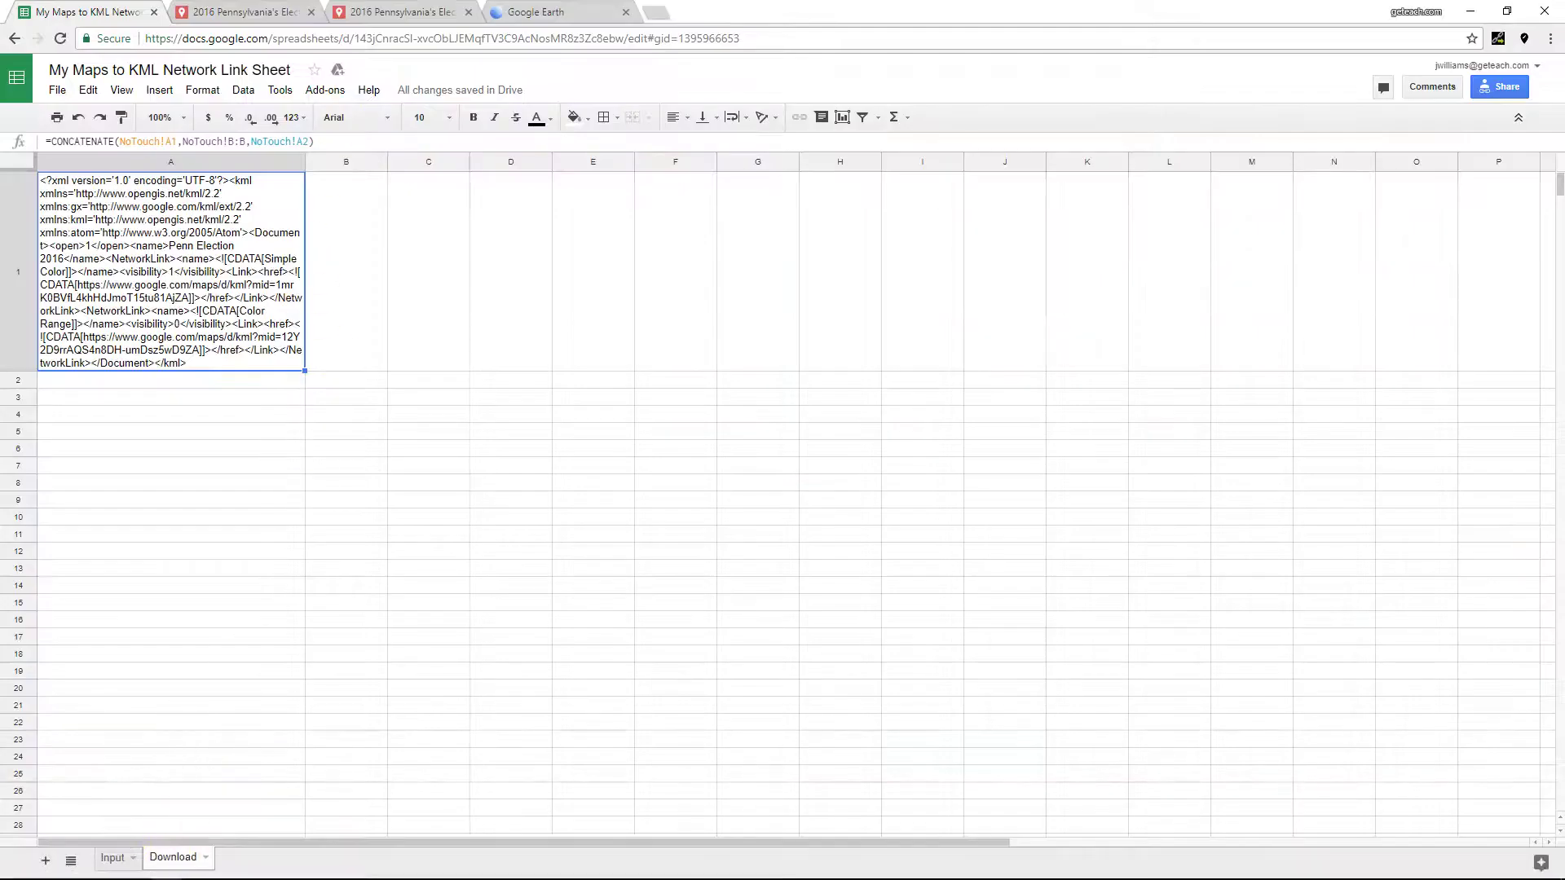
{"action": "left_click", "coordinate": [538, 12]}
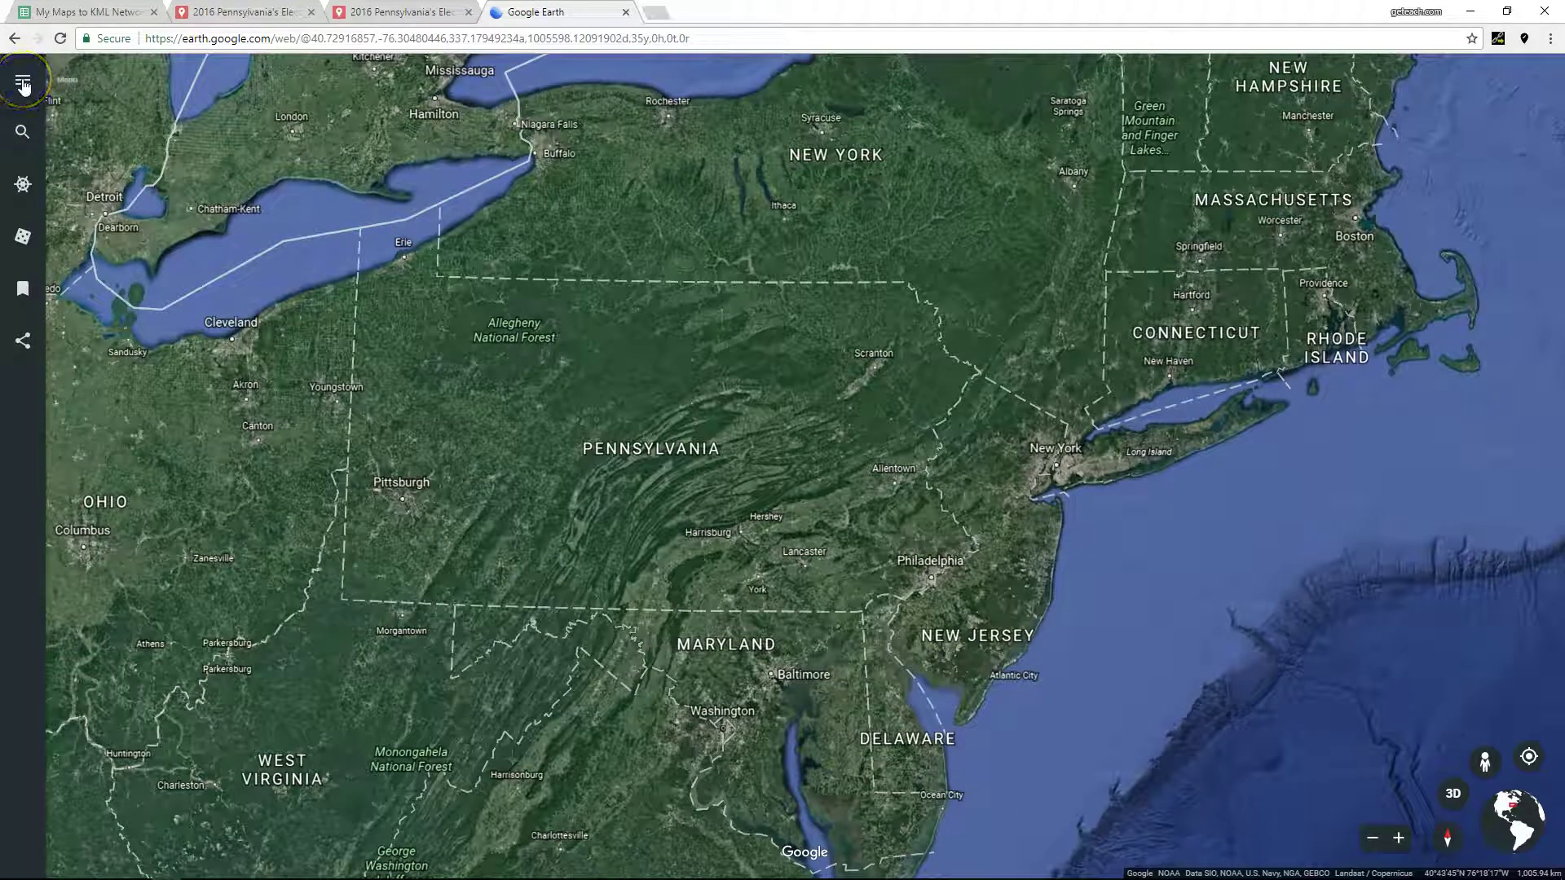
{"action": "left_click", "coordinate": [36, 295]}
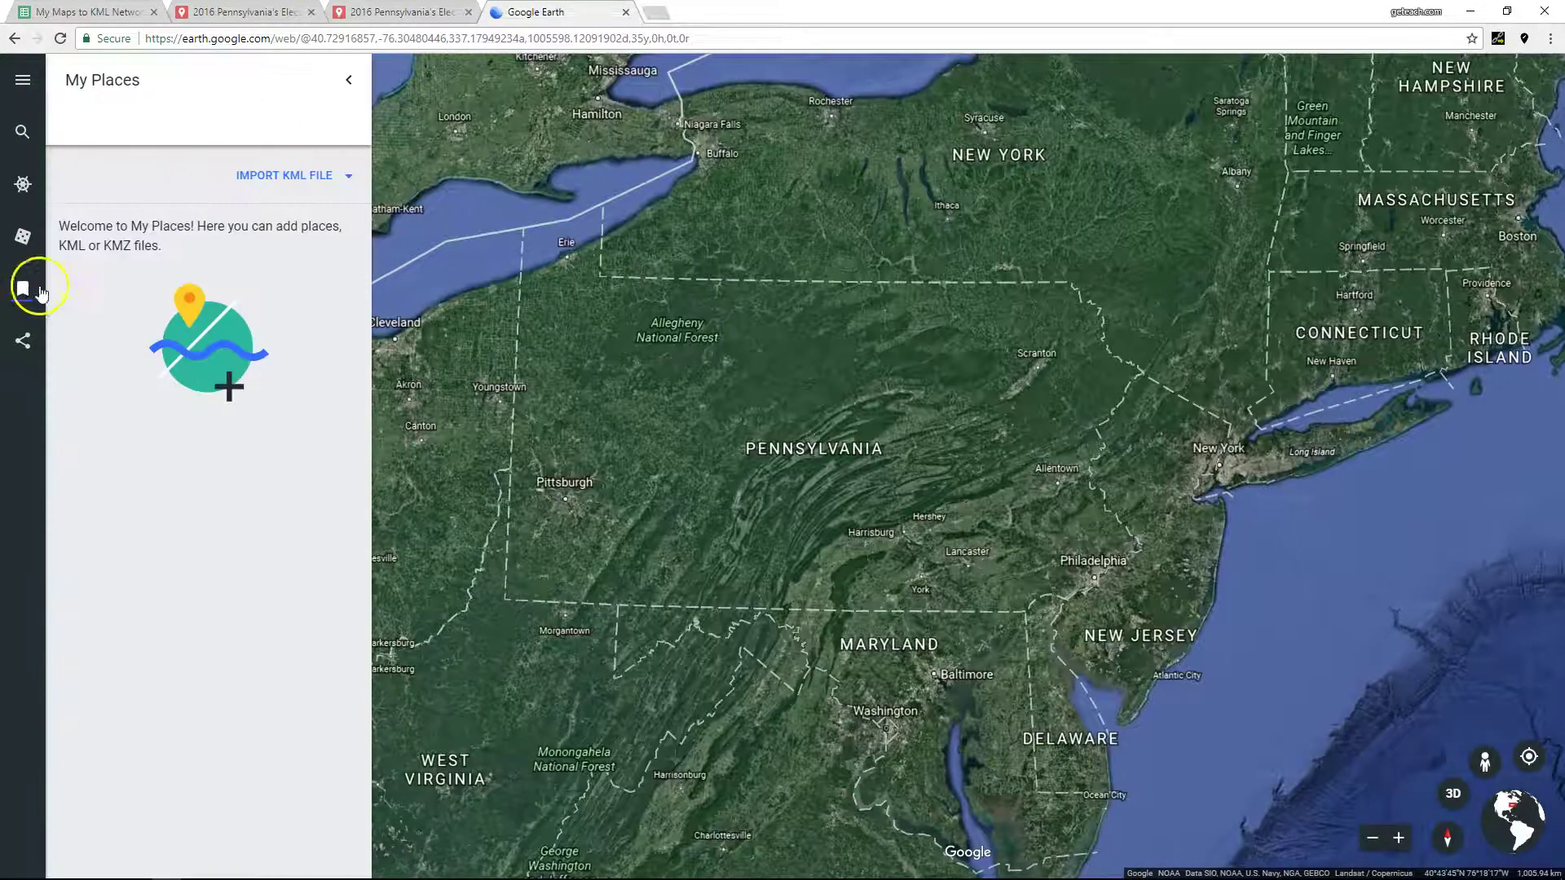
{"action": "left_click", "coordinate": [275, 173]}
{"action": "left_click", "coordinate": [277, 180]}
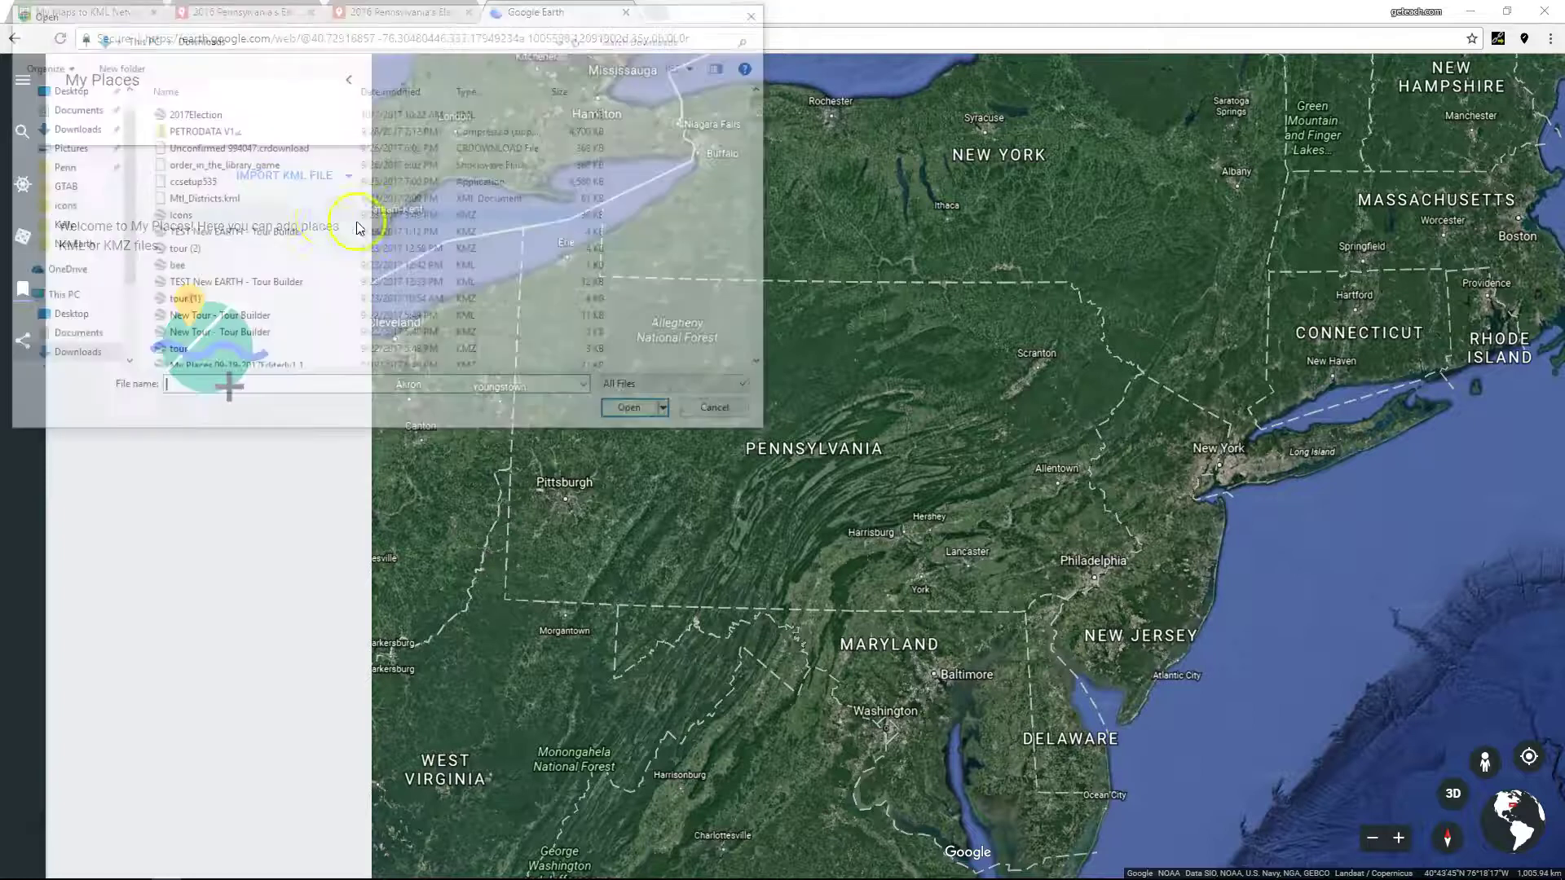
{"action": "double_click", "coordinate": [221, 119]}
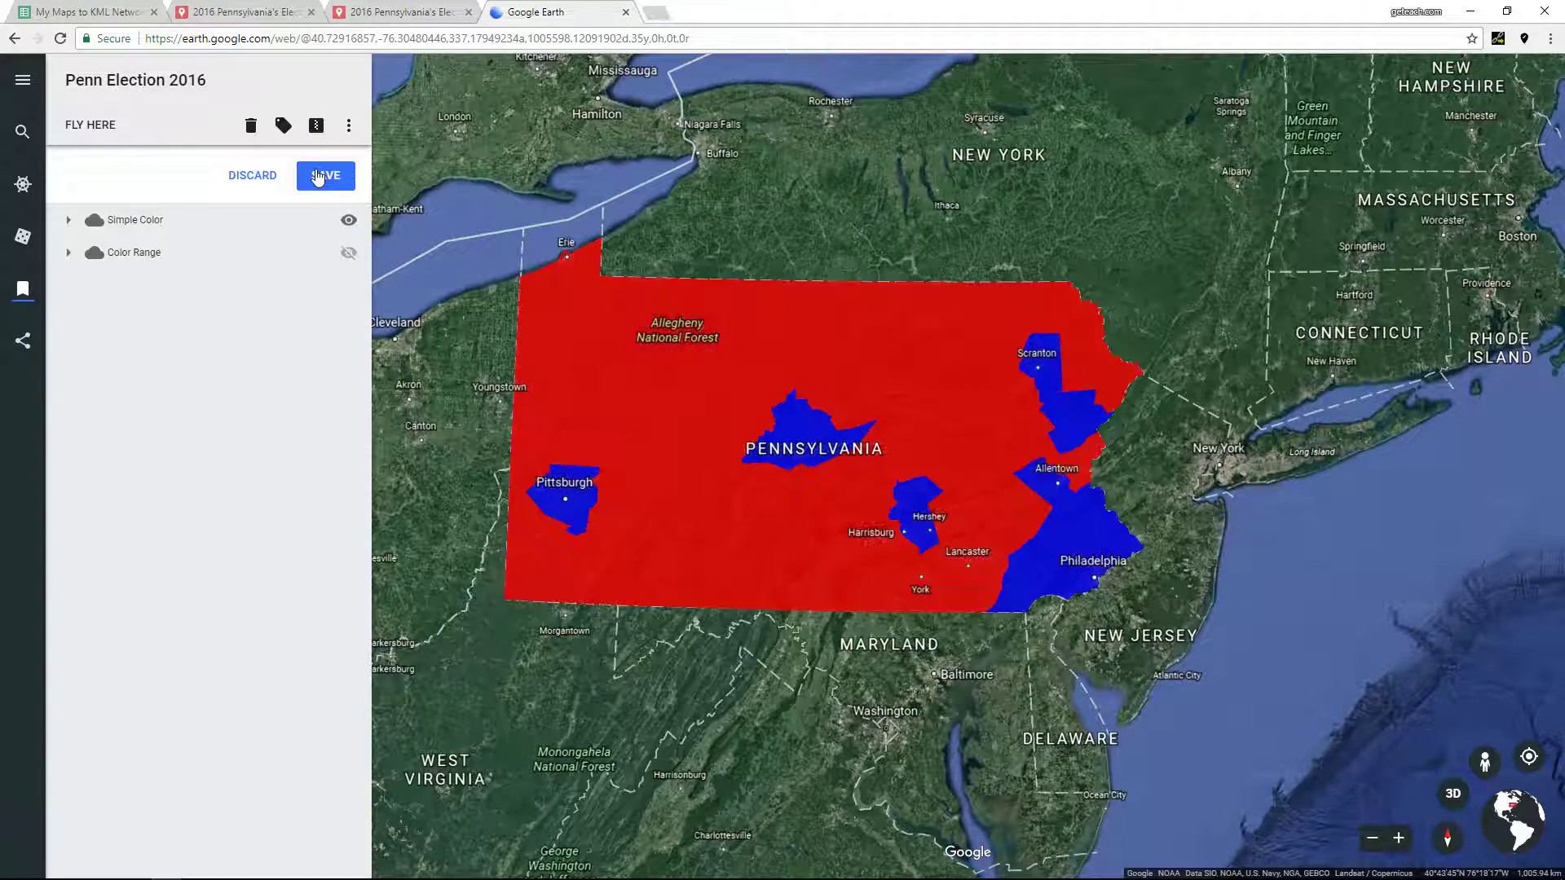
- Save the Penn Election 2016 project and switch its display to the Color Range layer
{"action": "left_click", "coordinate": [318, 178]}
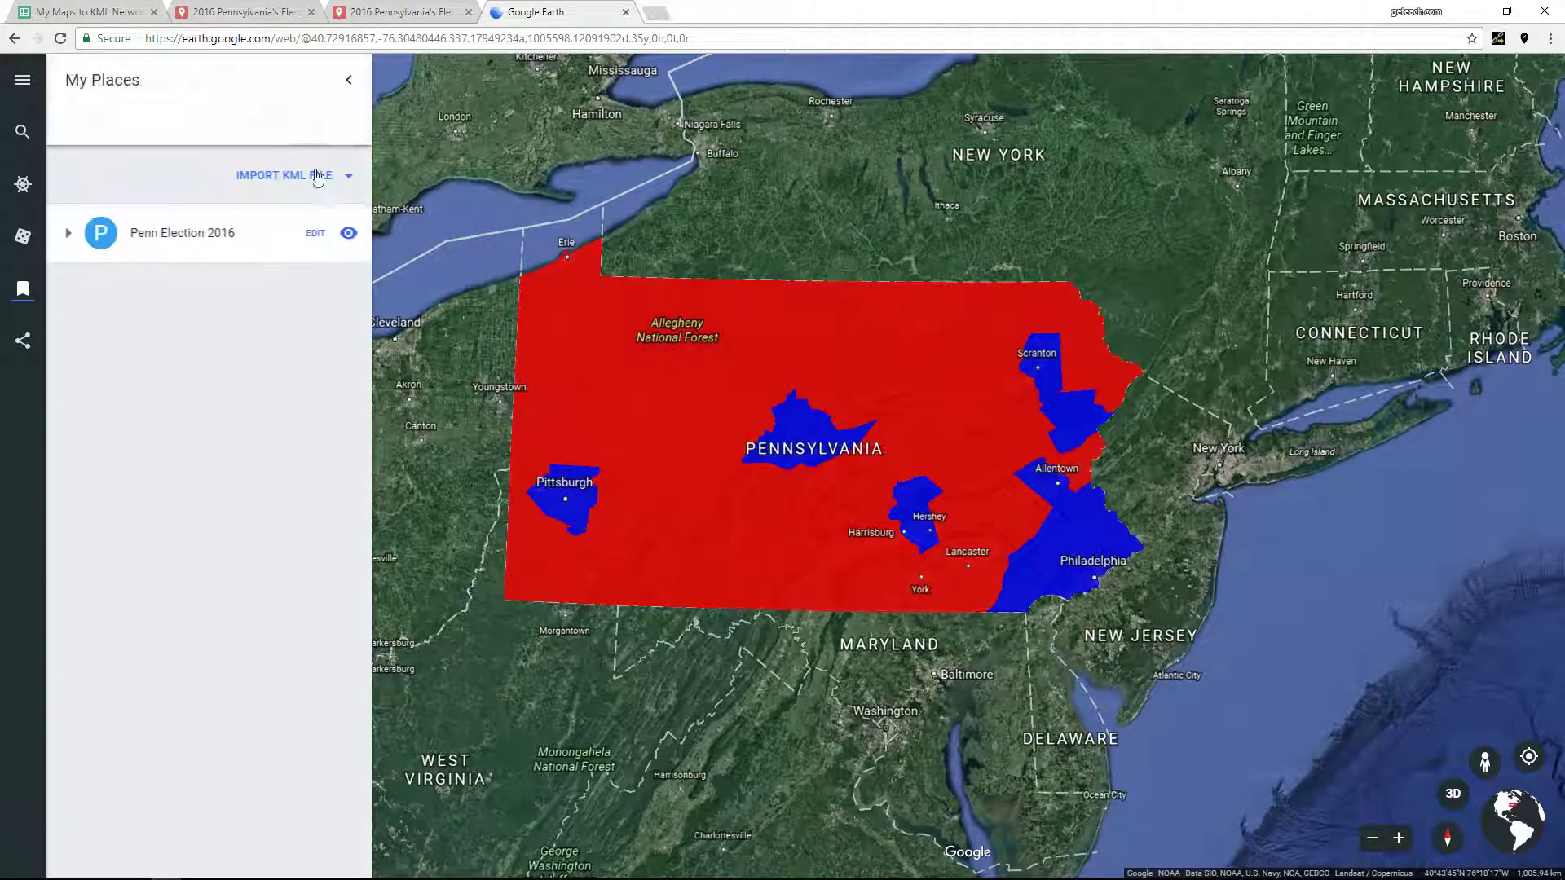
{"action": "left_click", "coordinate": [68, 237]}
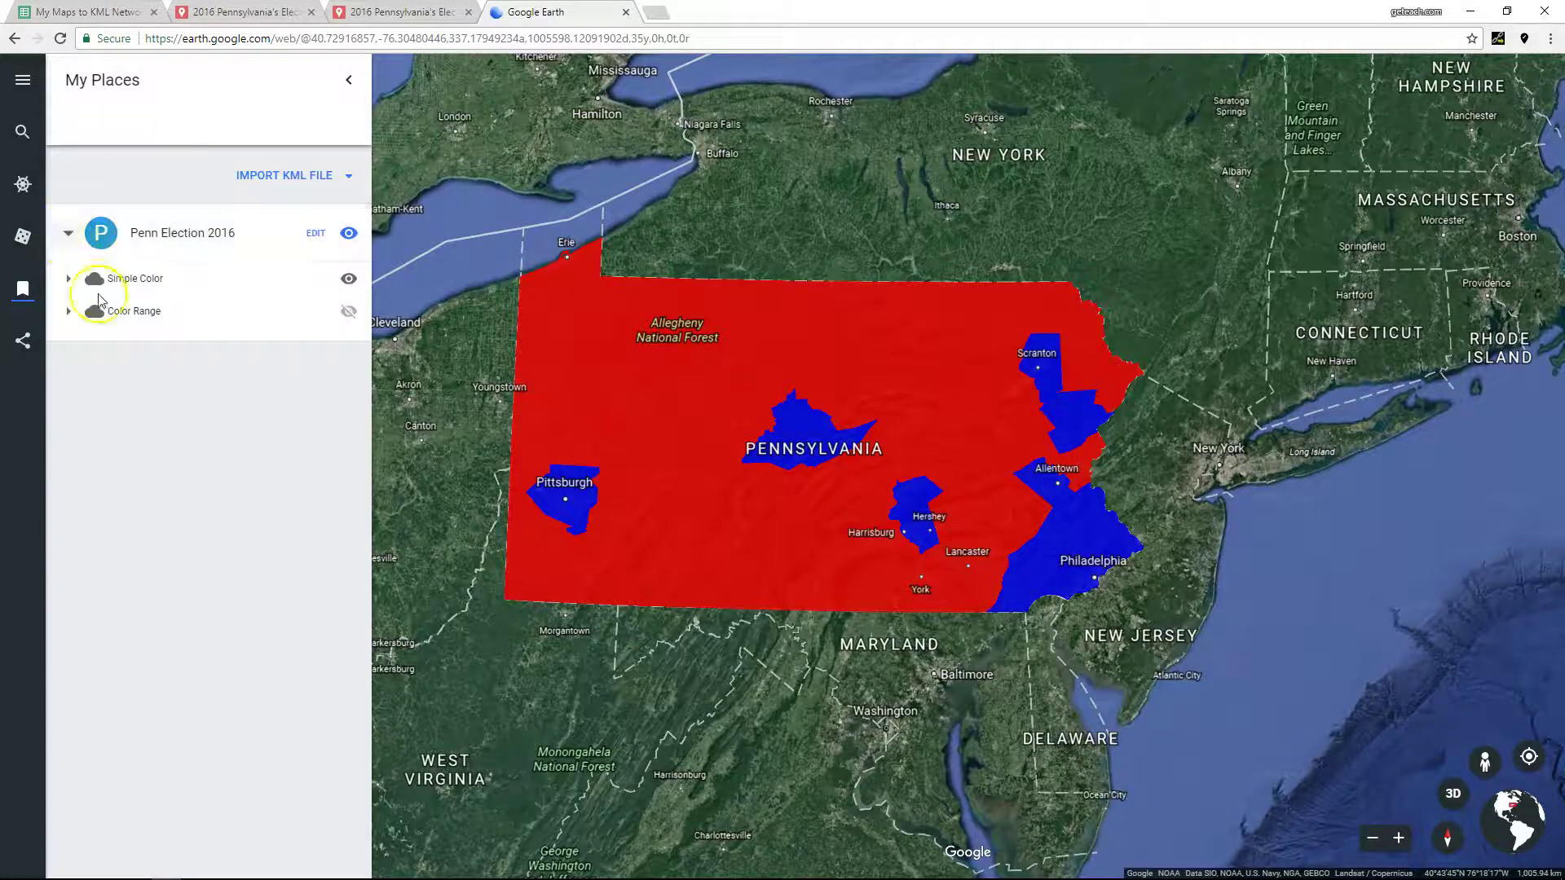
{"action": "left_click", "coordinate": [349, 311]}
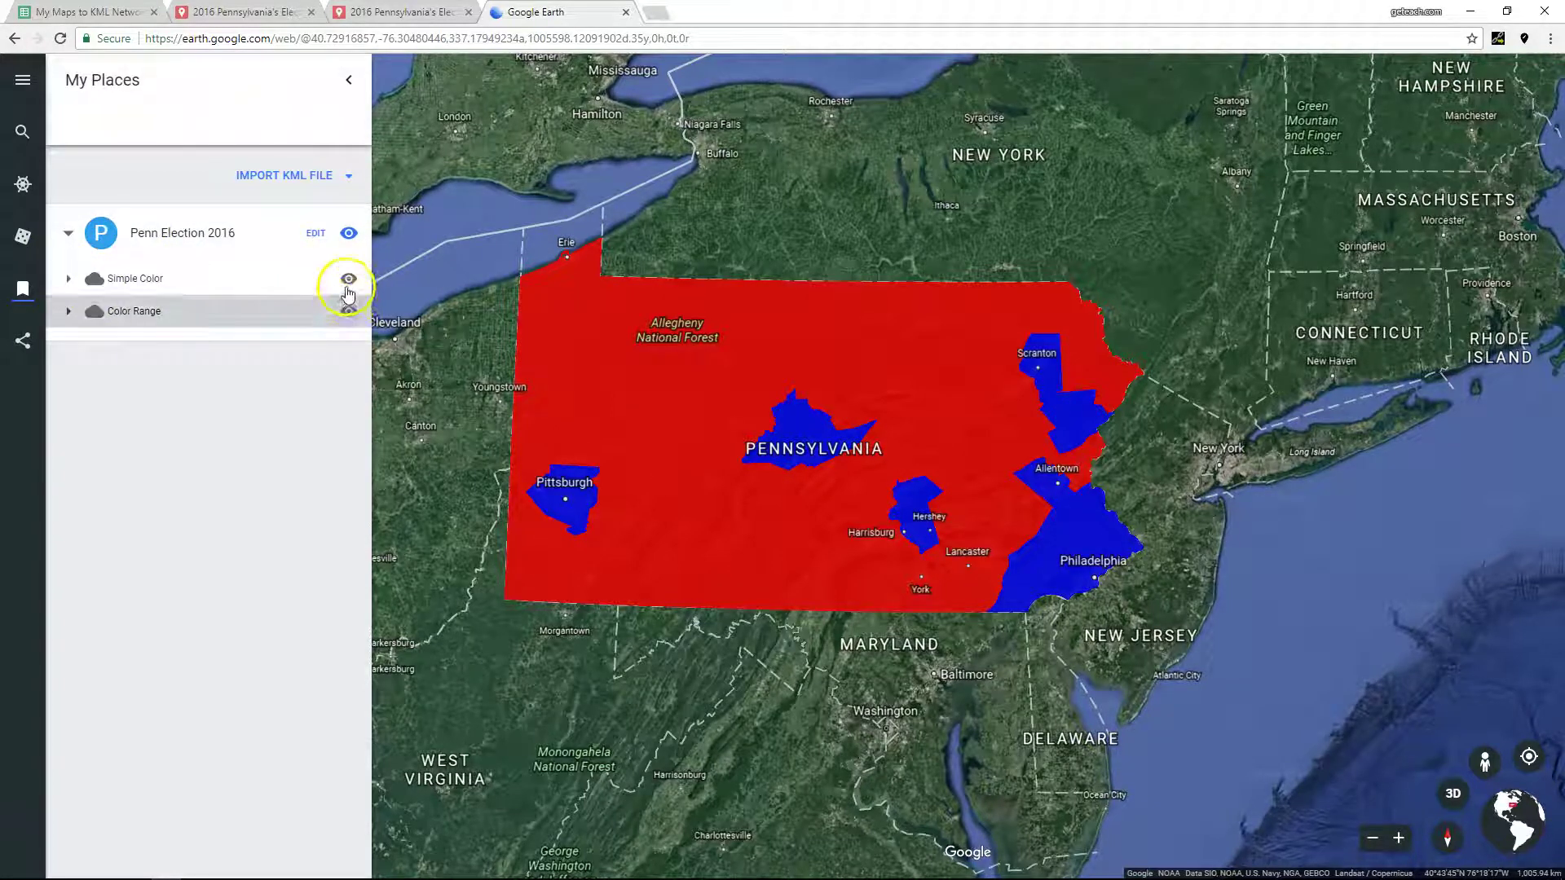
{"action": "left_click", "coordinate": [351, 281]}
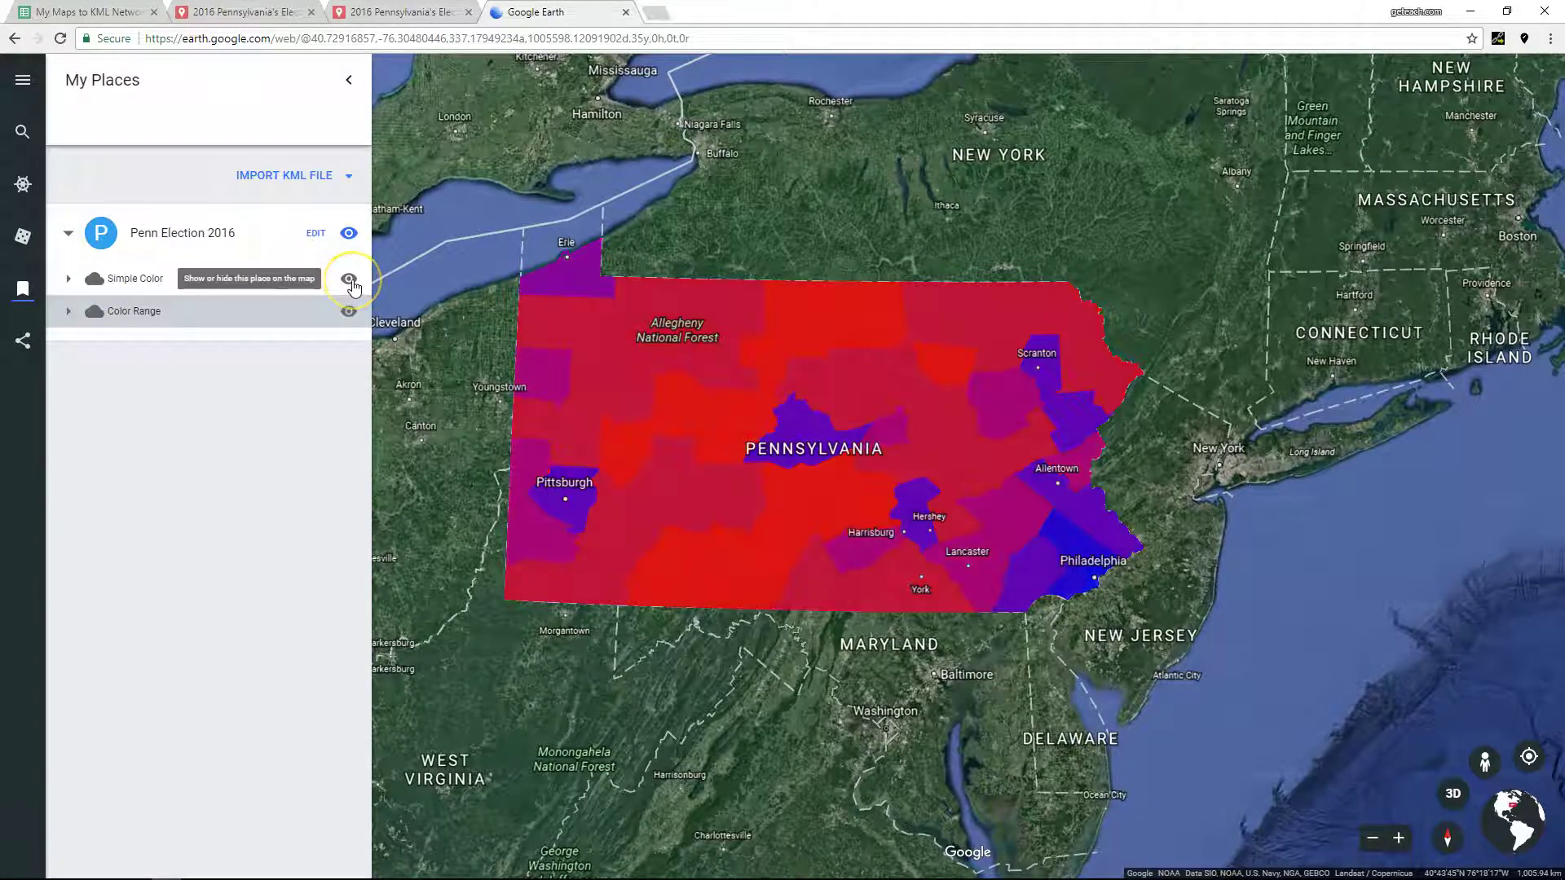
- View Centre, Tioga and Susquehanna county details, then restore the Simple Color layer
{"action": "left_click", "coordinate": [821, 408]}
{"action": "left_click", "coordinate": [848, 315]}
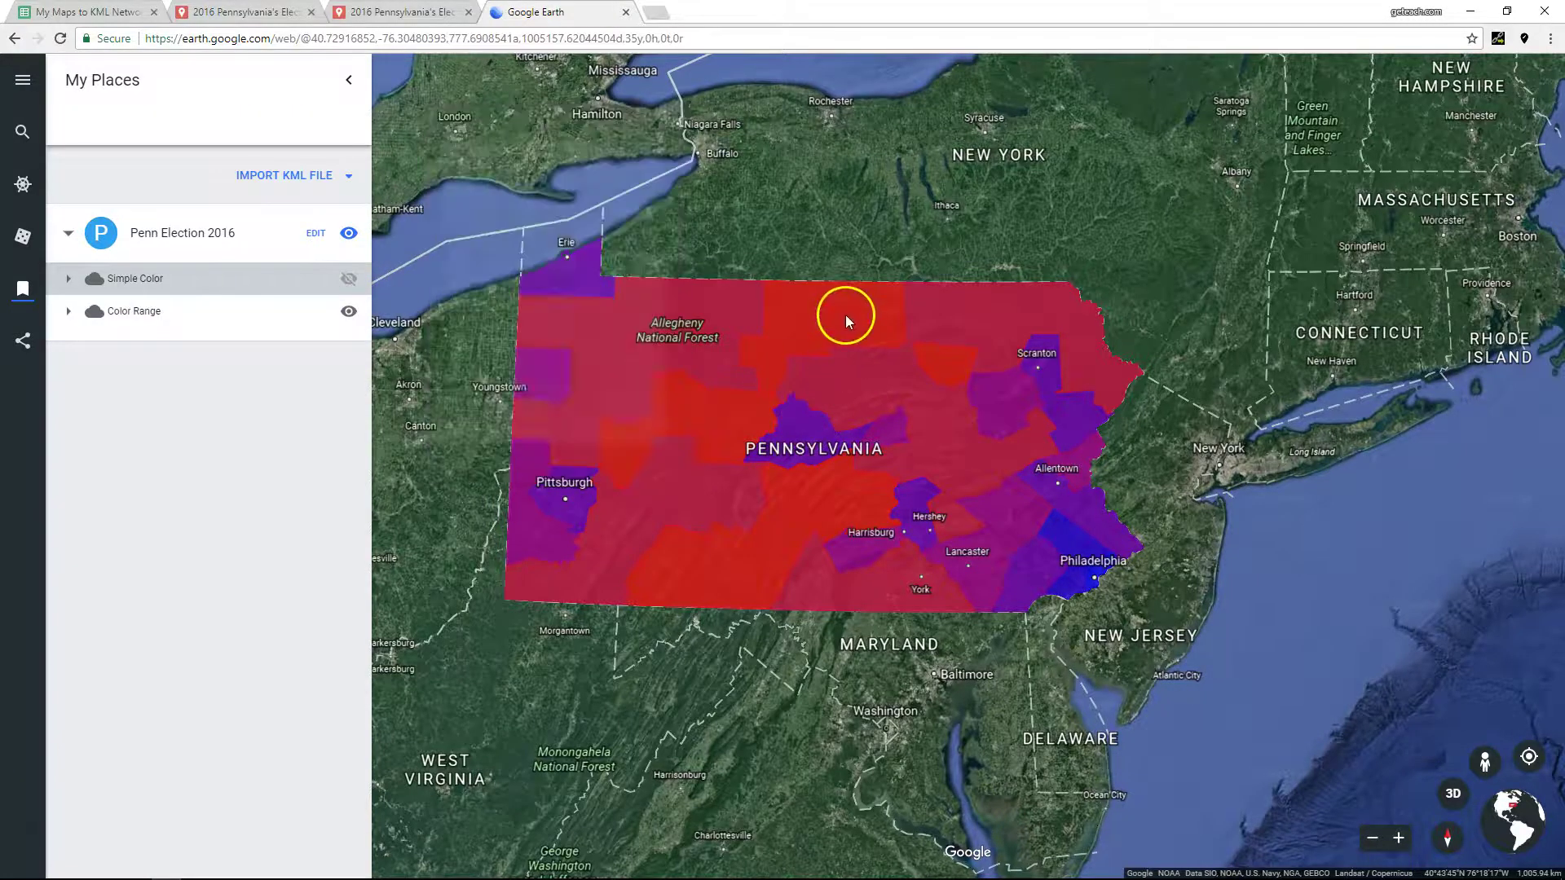
{"action": "left_click", "coordinate": [991, 316]}
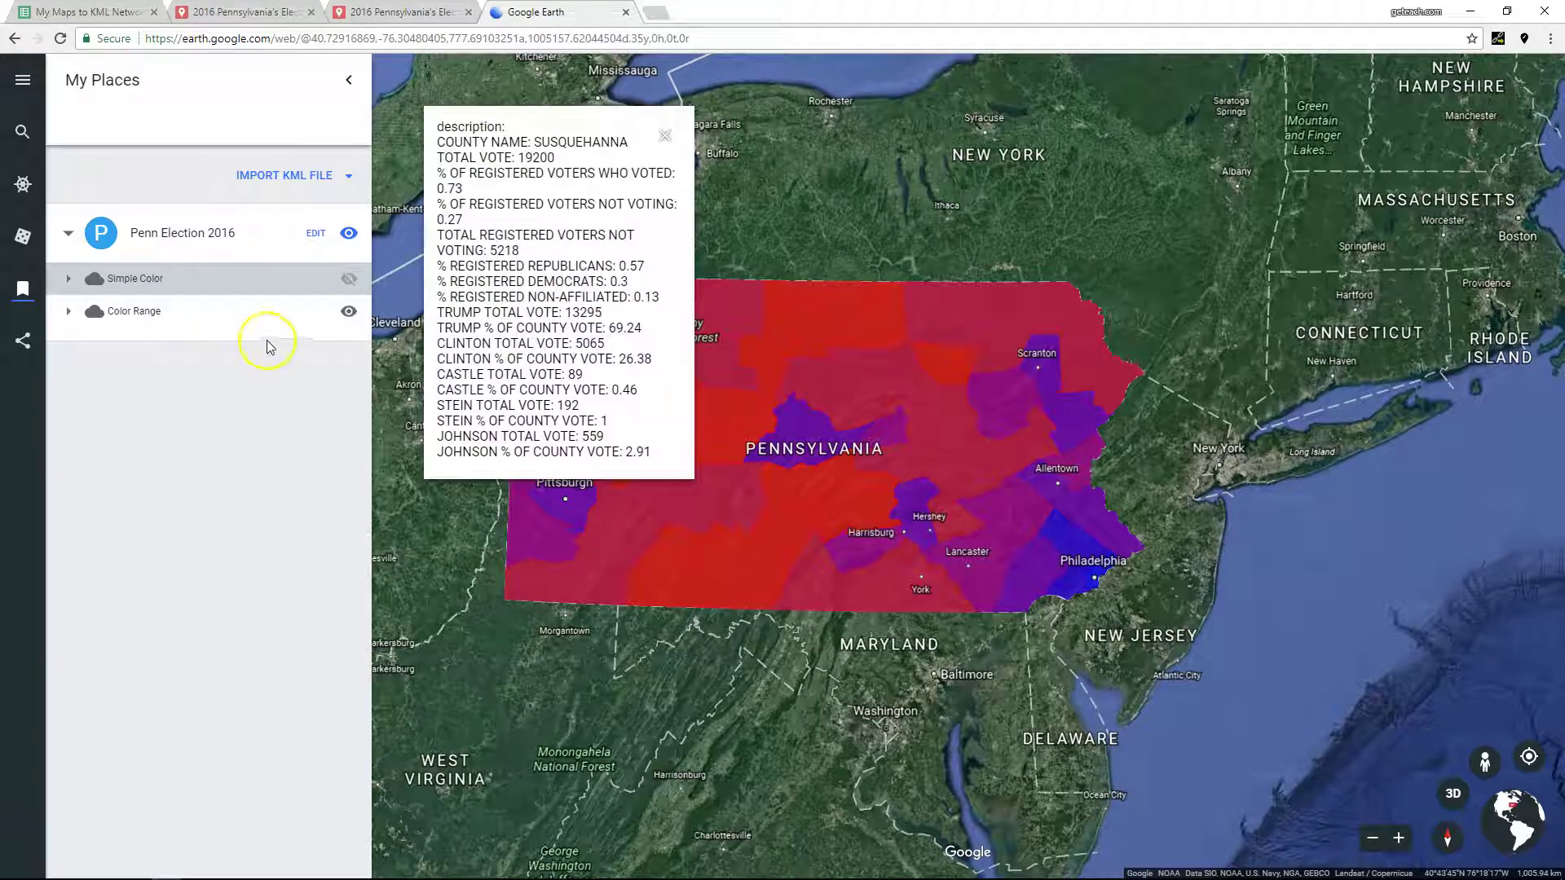
{"action": "left_click", "coordinate": [349, 279]}
{"action": "left_click", "coordinate": [348, 311]}
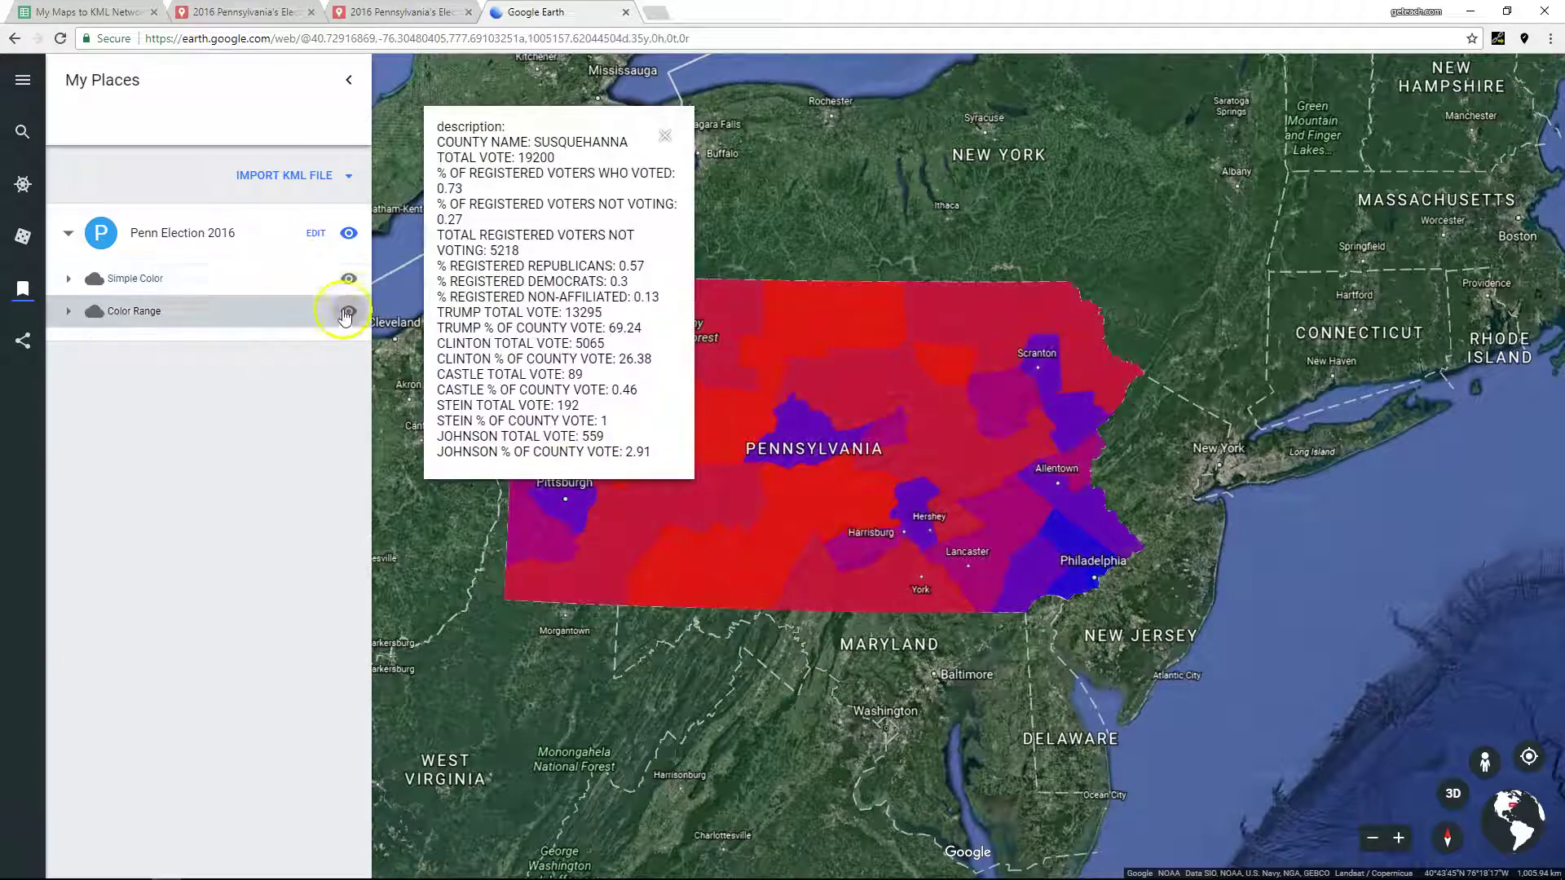
{"action": "left_click", "coordinate": [665, 135]}
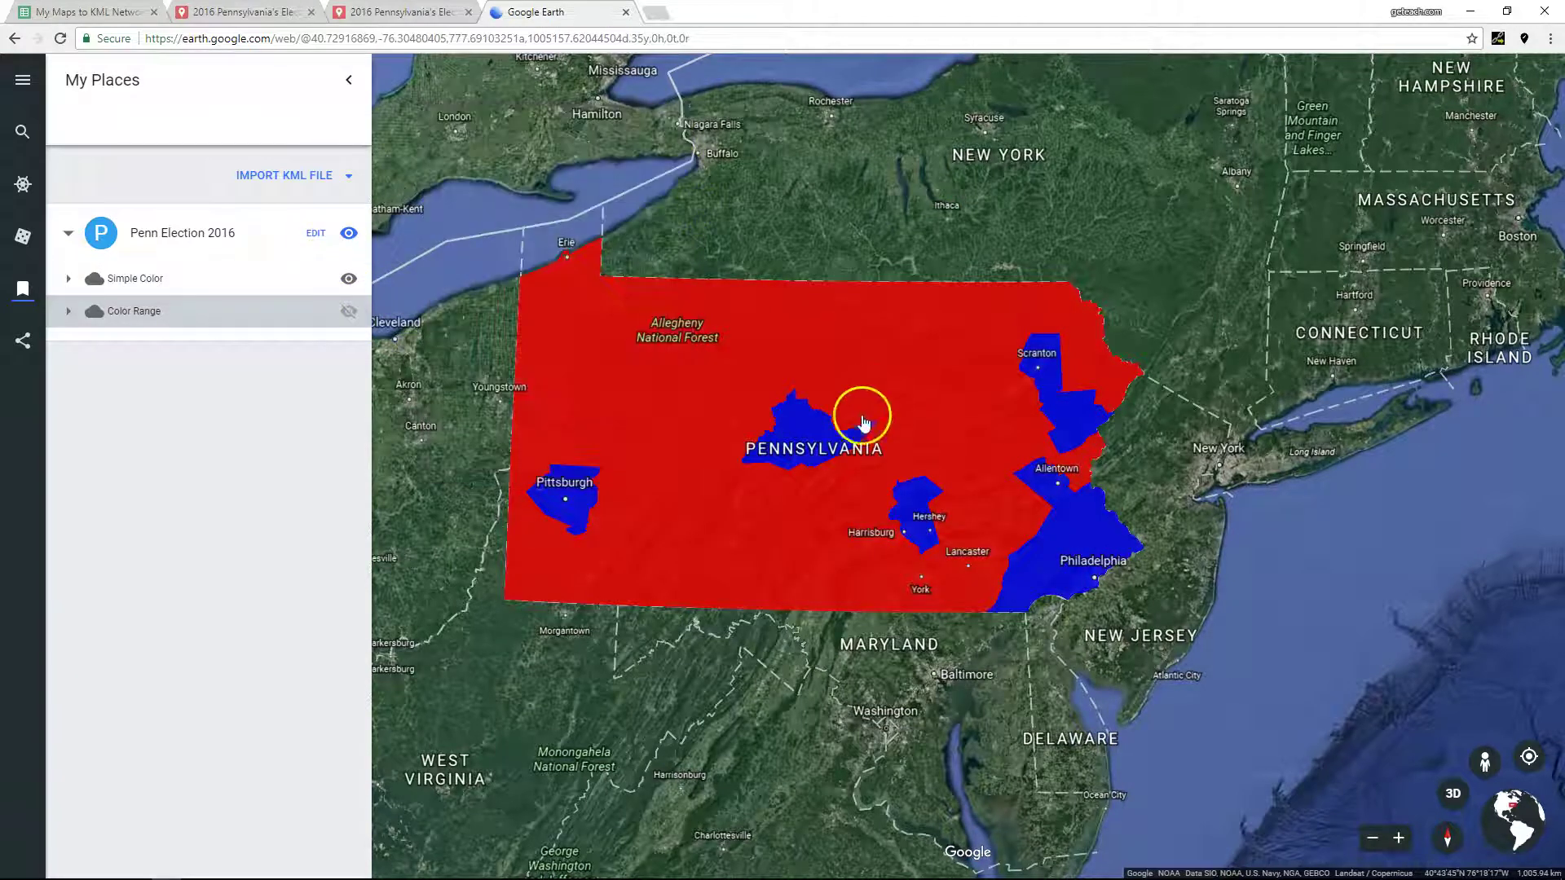
{"action": "scroll", "coordinate": [916, 424], "scroll_direction": "up", "scroll_amount": 3}
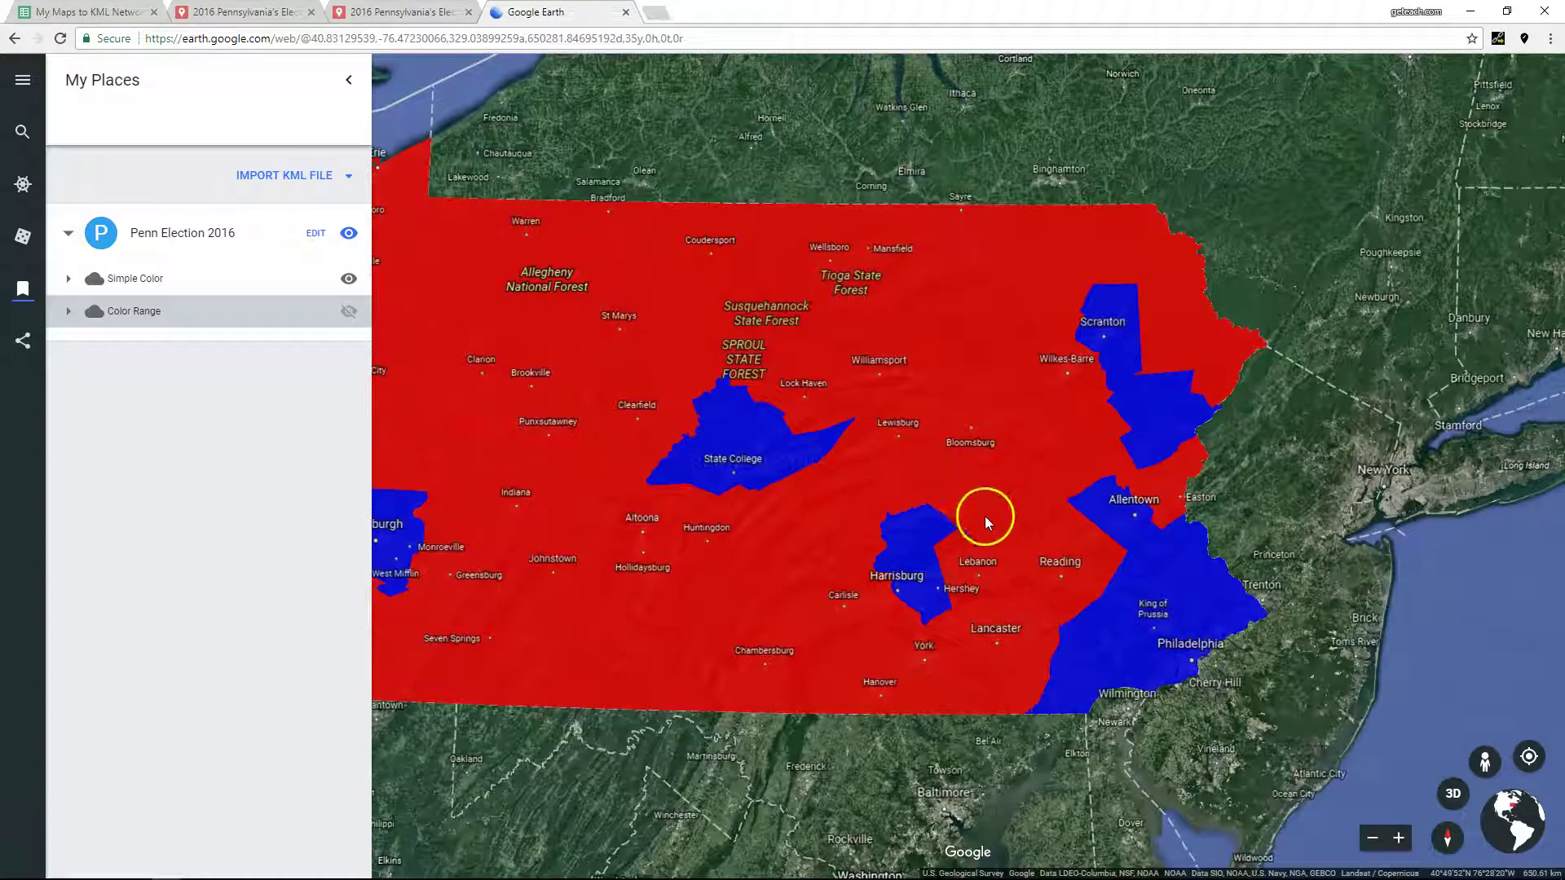
{"action": "left_click_drag", "start_coordinate": [981, 517], "coordinate": [1076, 524]}
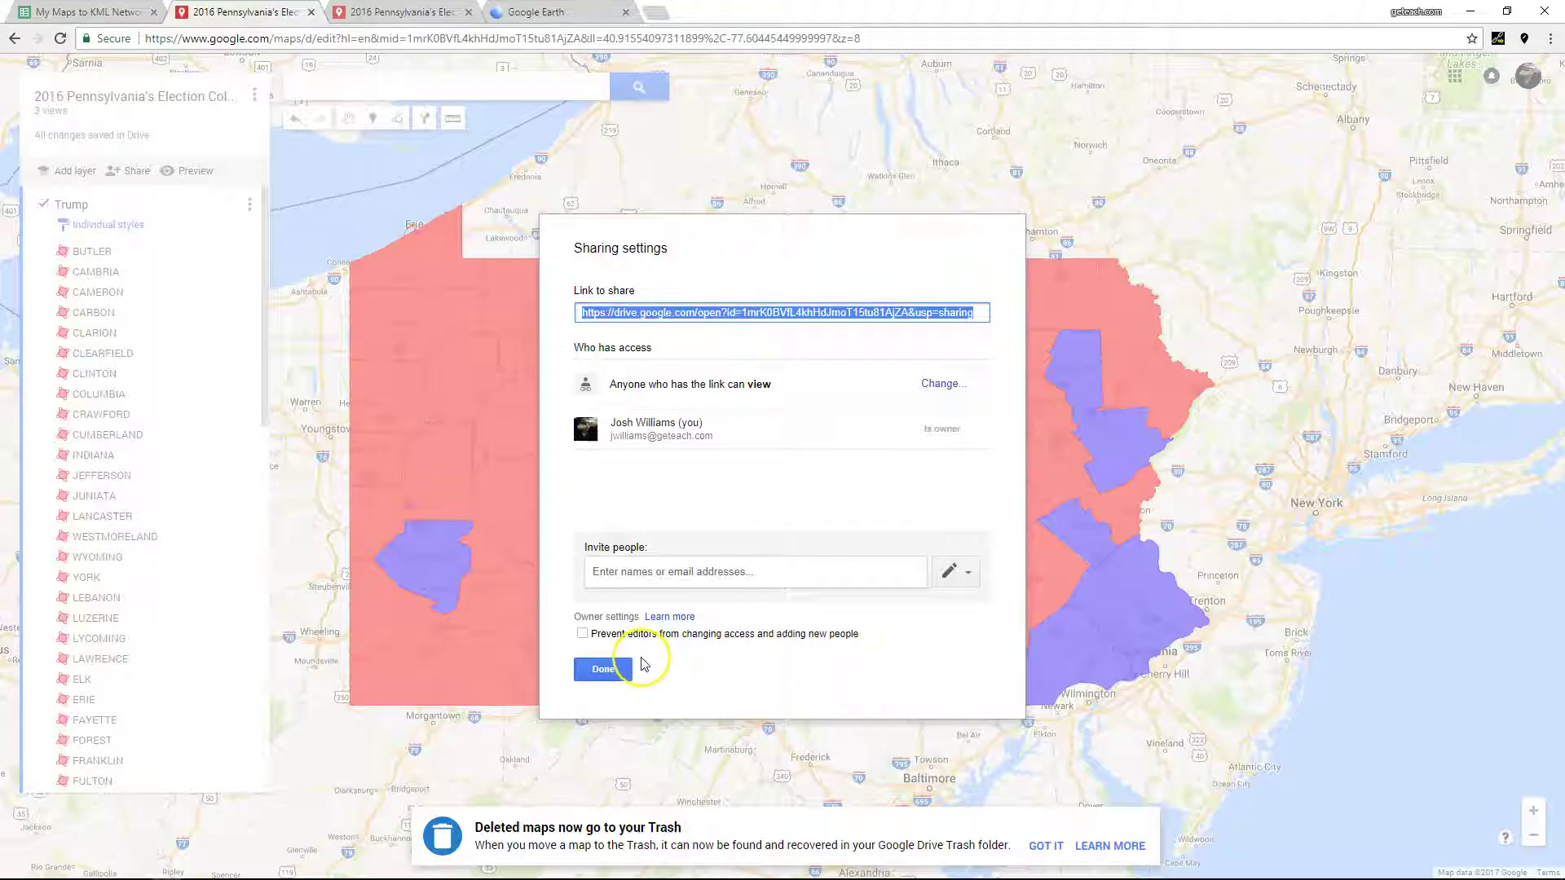
{"action": "left_click", "coordinate": [603, 668]}
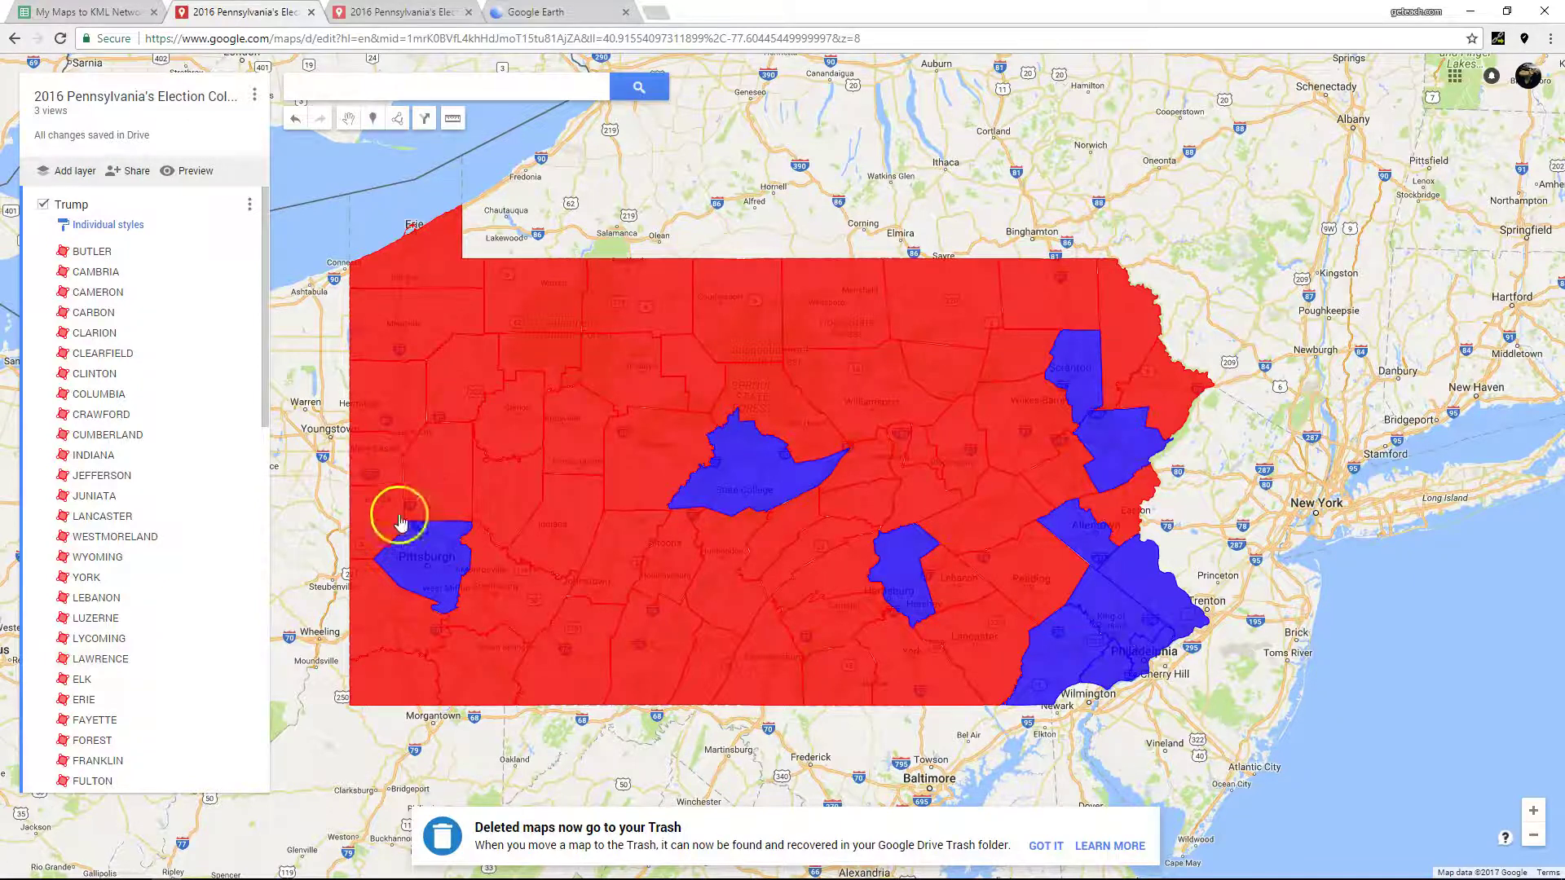
{"action": "left_click", "coordinate": [538, 12]}
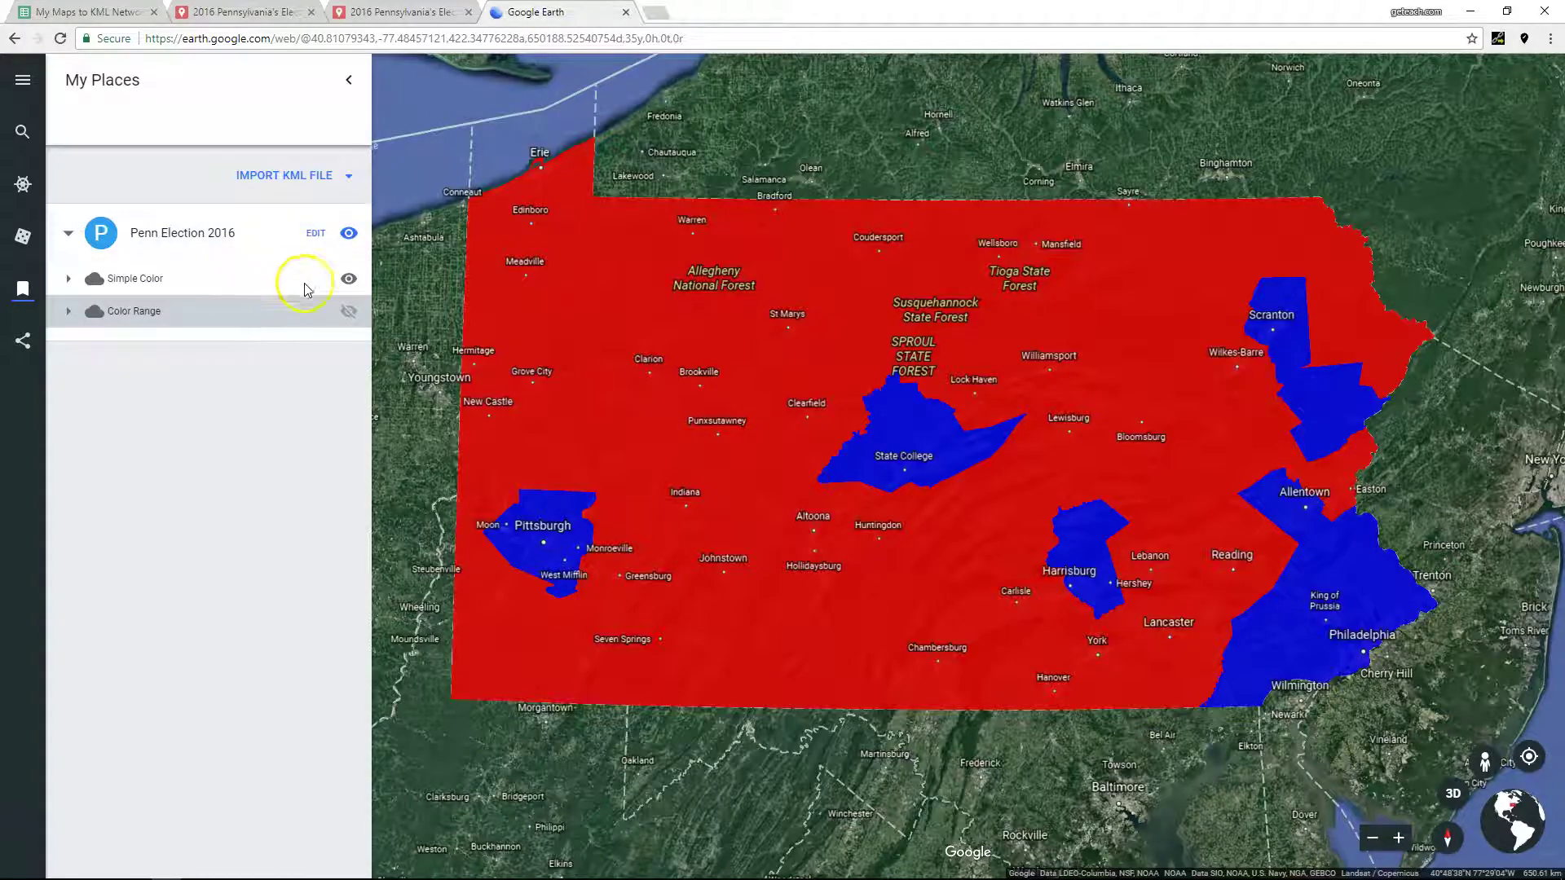
{"action": "left_click", "coordinate": [349, 312]}
- Go back to the spreadsheet's Input sheet with the title, layers and shared URLs
{"action": "key", "text": "ctrl+1"}
{"action": "left_click", "coordinate": [112, 857]}
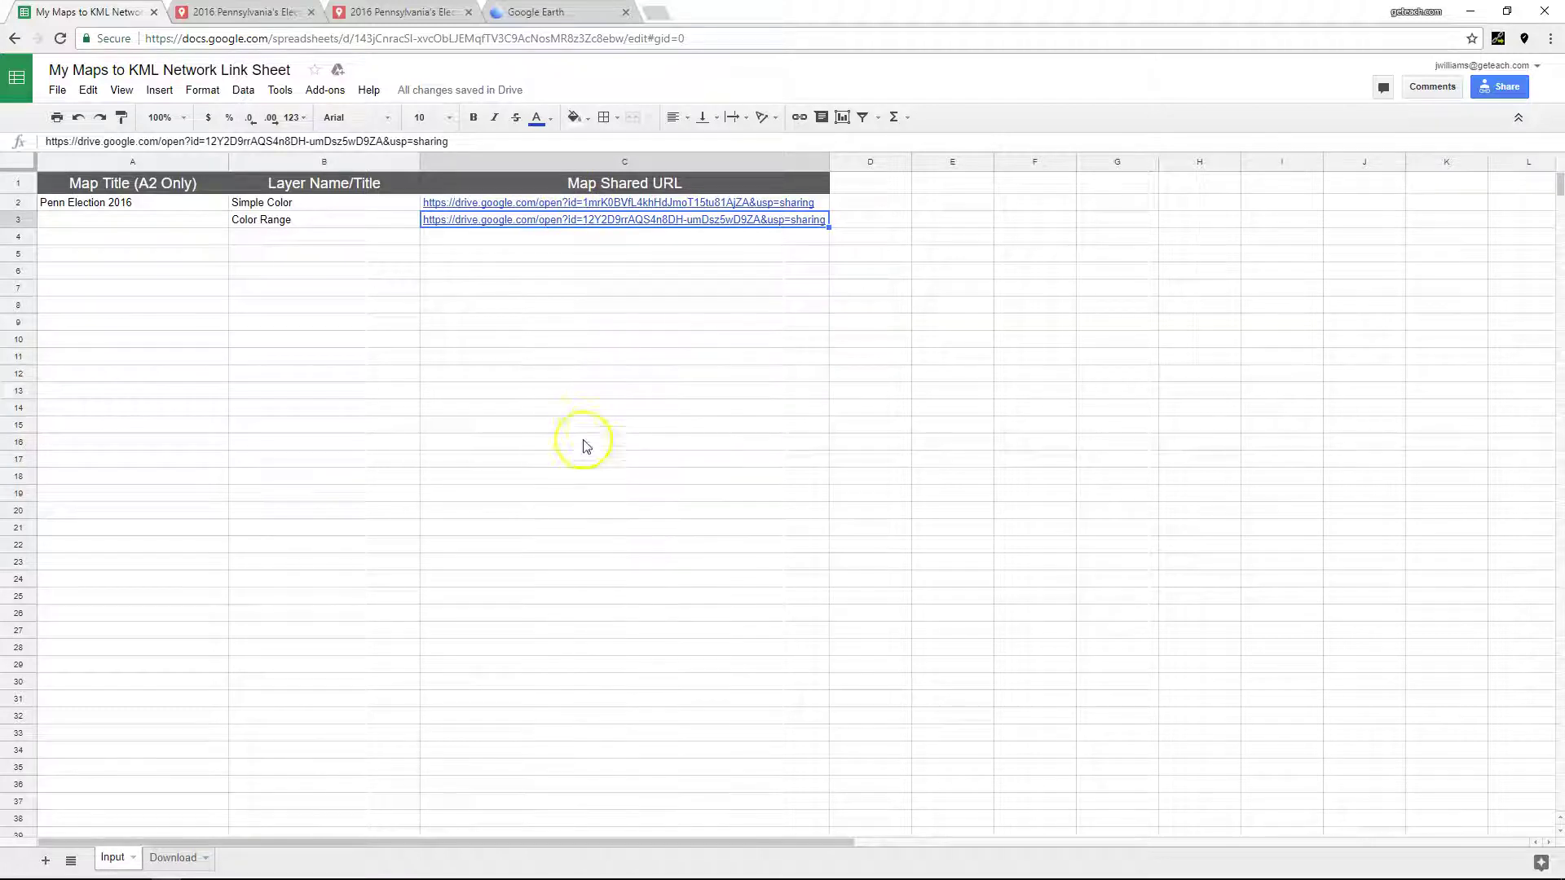
{"action": "mouse_move", "coordinate": [539, 209]}
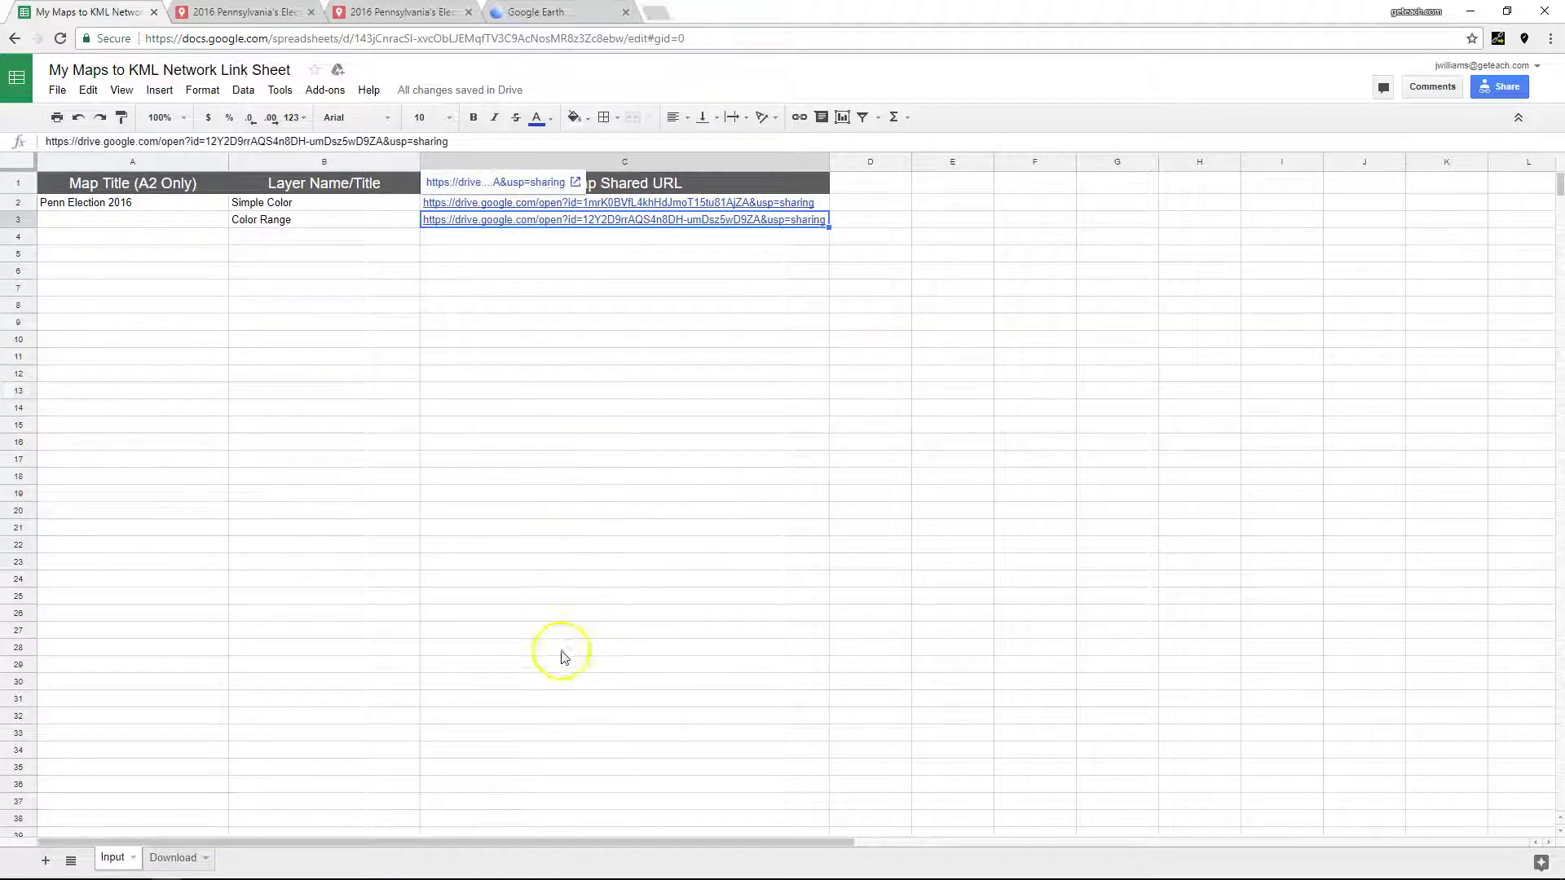